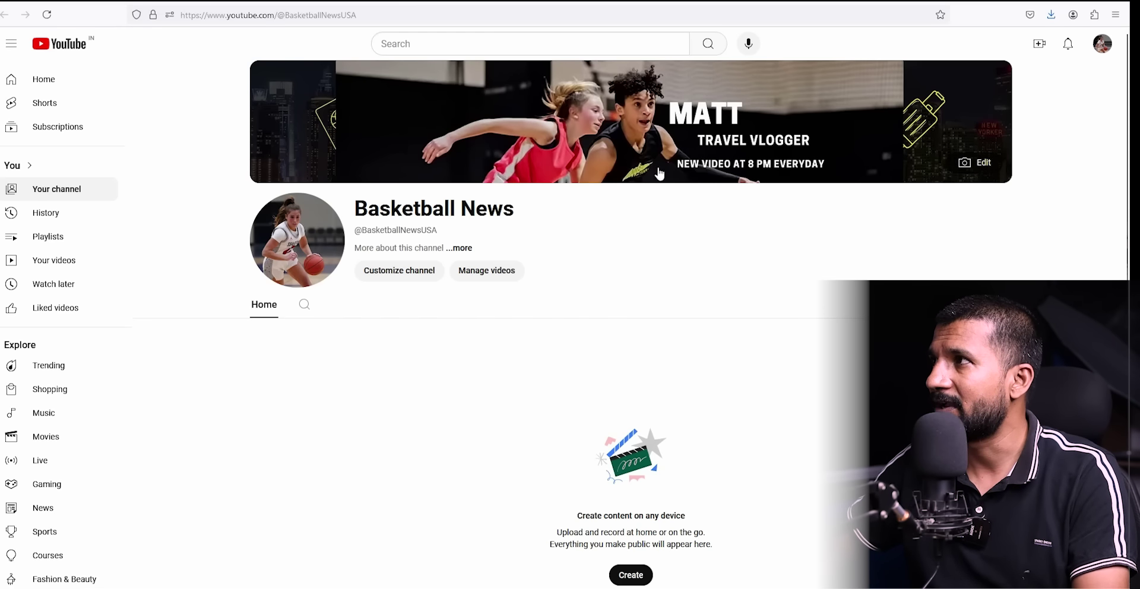
Step: Open the NDTV Sports article about Bronny James losing his first Los Angeles Lakers match in a new browser tab
key(ctrl+t)
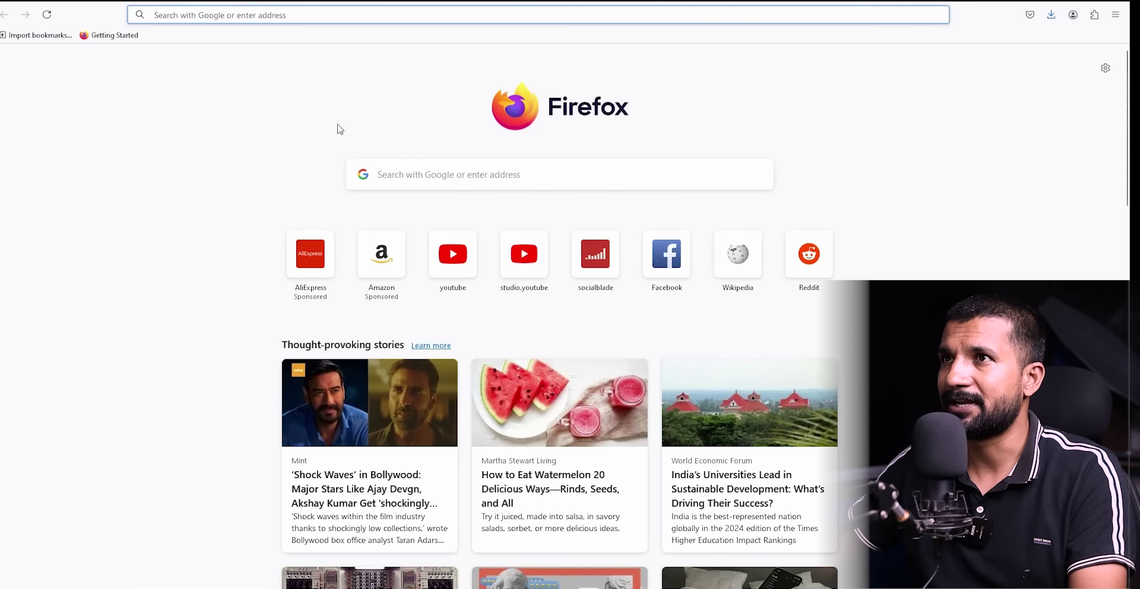
text(https://sports.ndtv.com/basketball/bronny-james-lebron-james-son-loses-first-los-angeles-lakers-match-6051623)
key(Return)
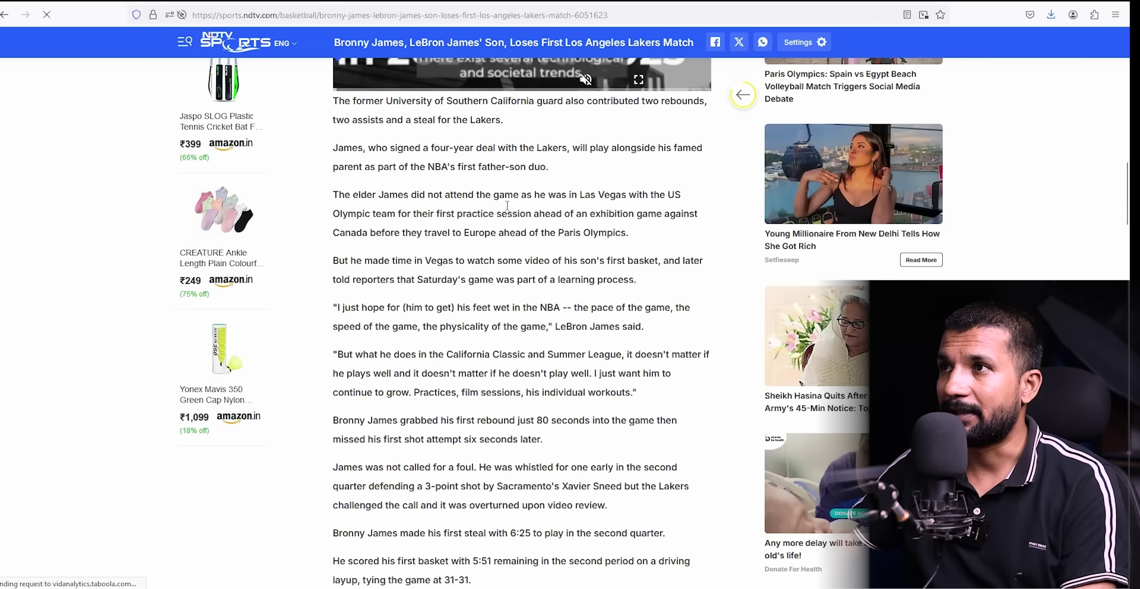
Step: Select the article's body text below the embedded video through its final paragraphs and copy it
scroll(507, 205, up, 15)
scroll(413, 358, down, 3)
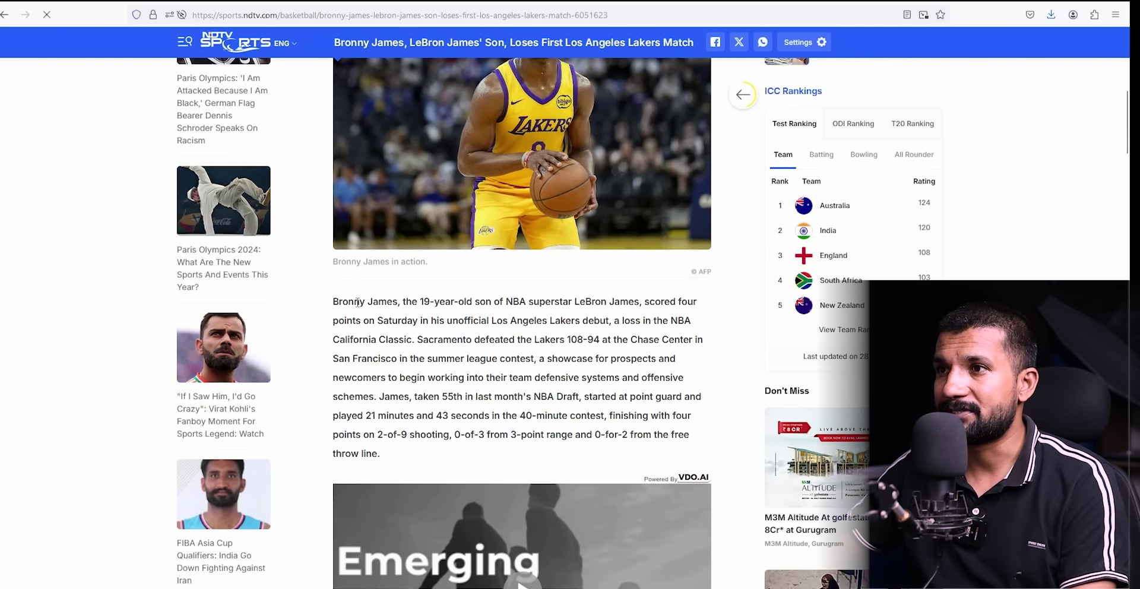
scroll(357, 302, down, 6)
drag(334, 348, 469, 578)
scroll(514, 284, down, 4)
click(513, 283)
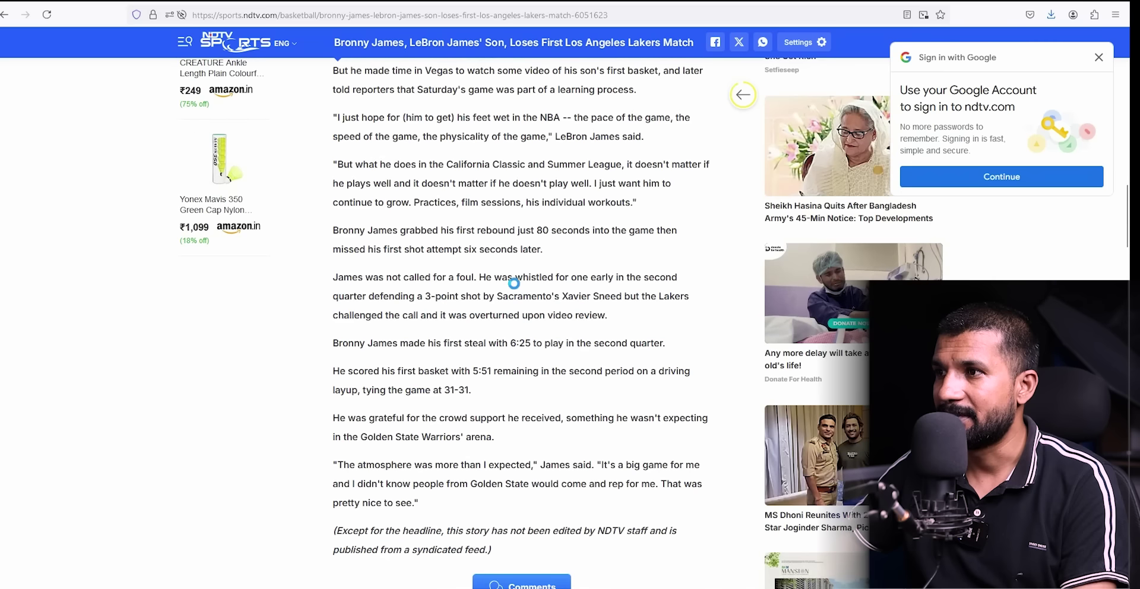
drag(433, 514, 327, 222)
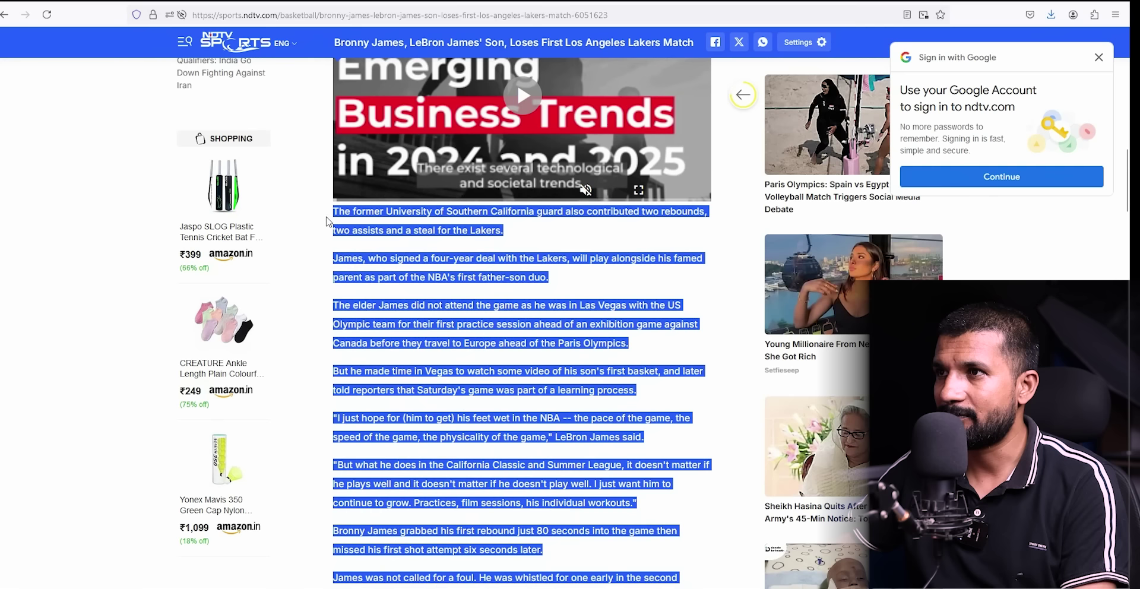
right_click(378, 221)
click(454, 221)
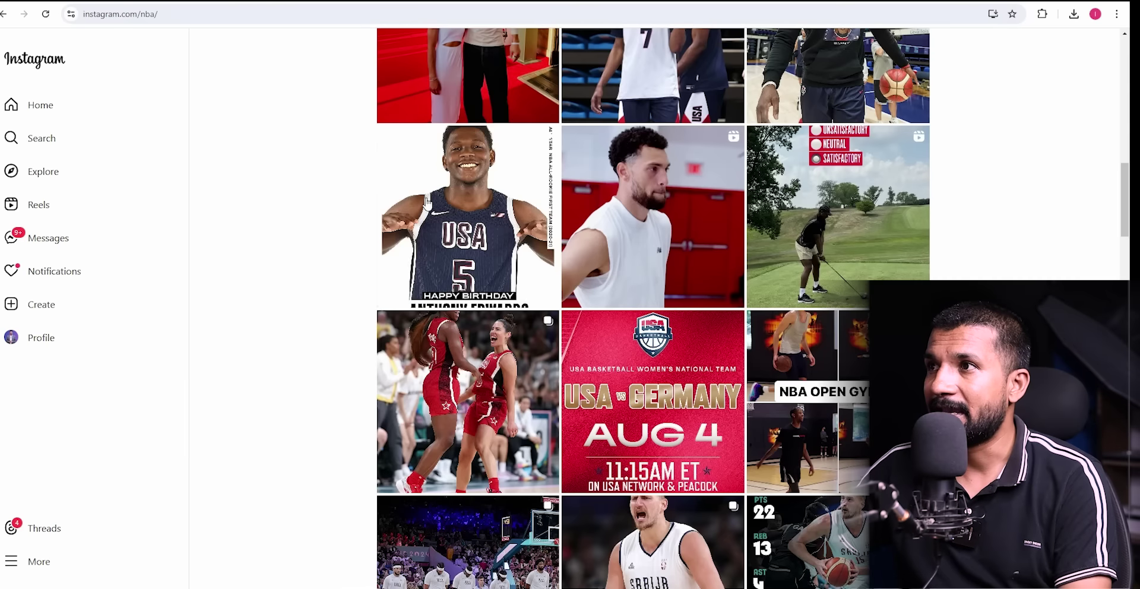
Step: Open the first pinned reel of the NBA profile on Instagram and select its web address
scroll(581, 251, up, 10)
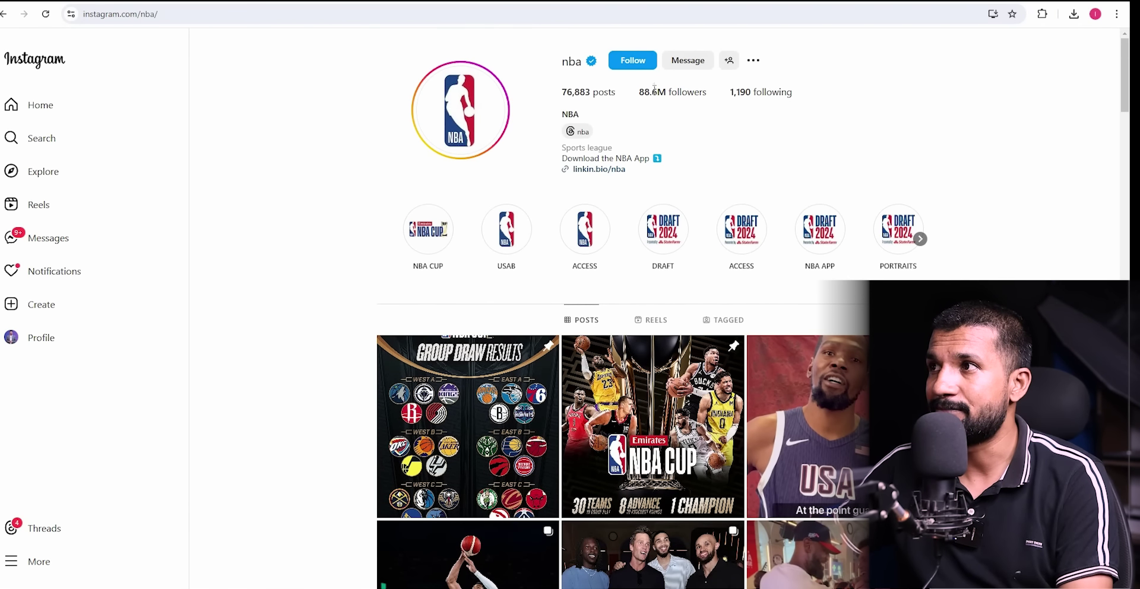
click(648, 320)
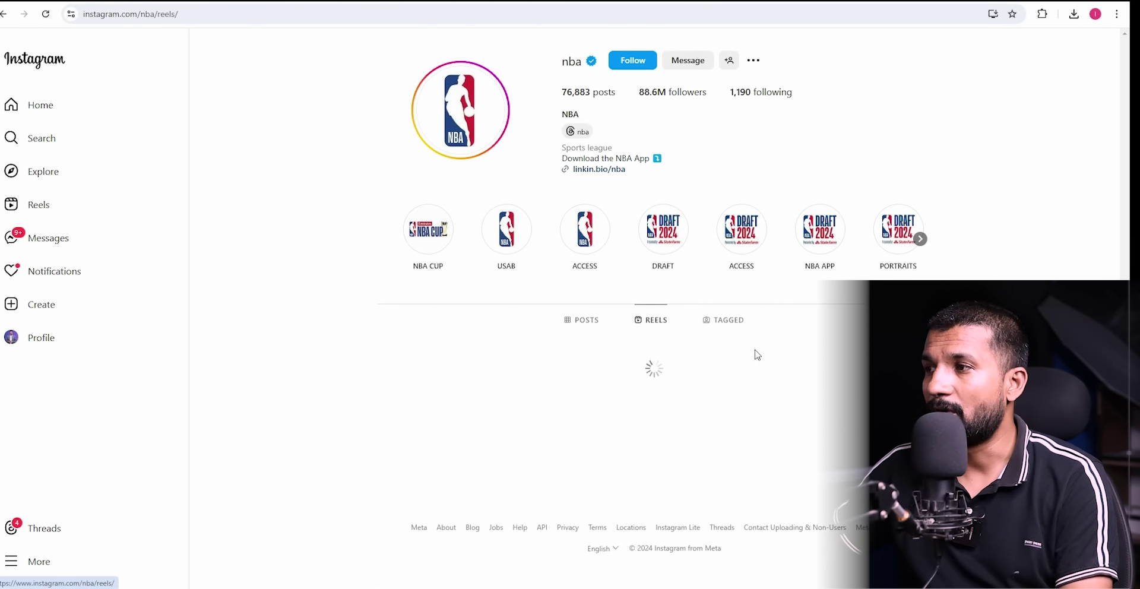
scroll(724, 338, down, 5)
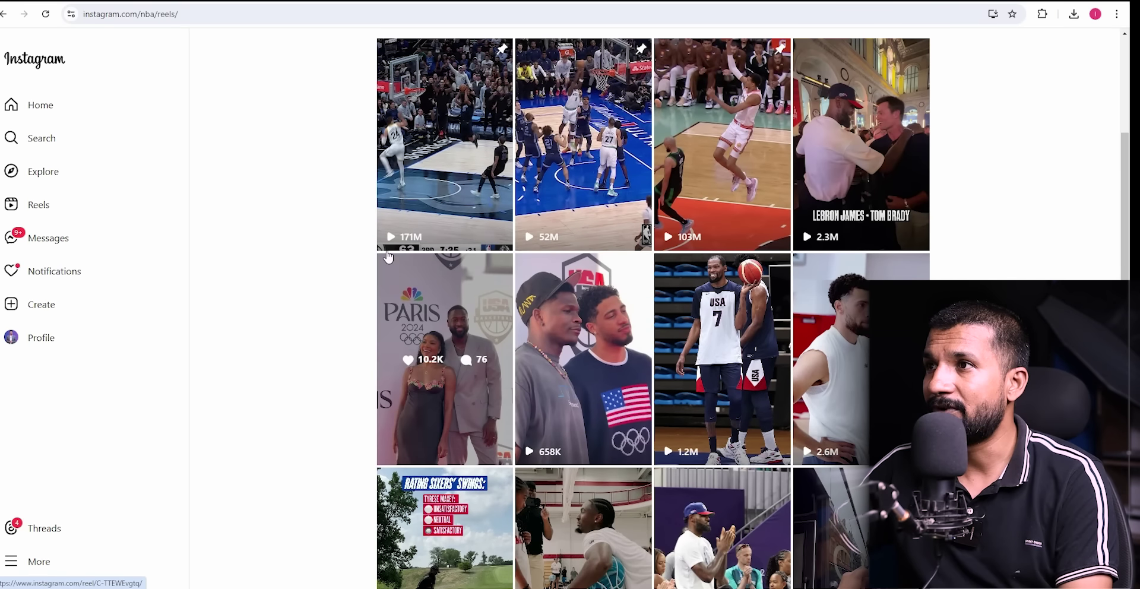
scroll(724, 296, down, 7)
scroll(755, 289, down, 1)
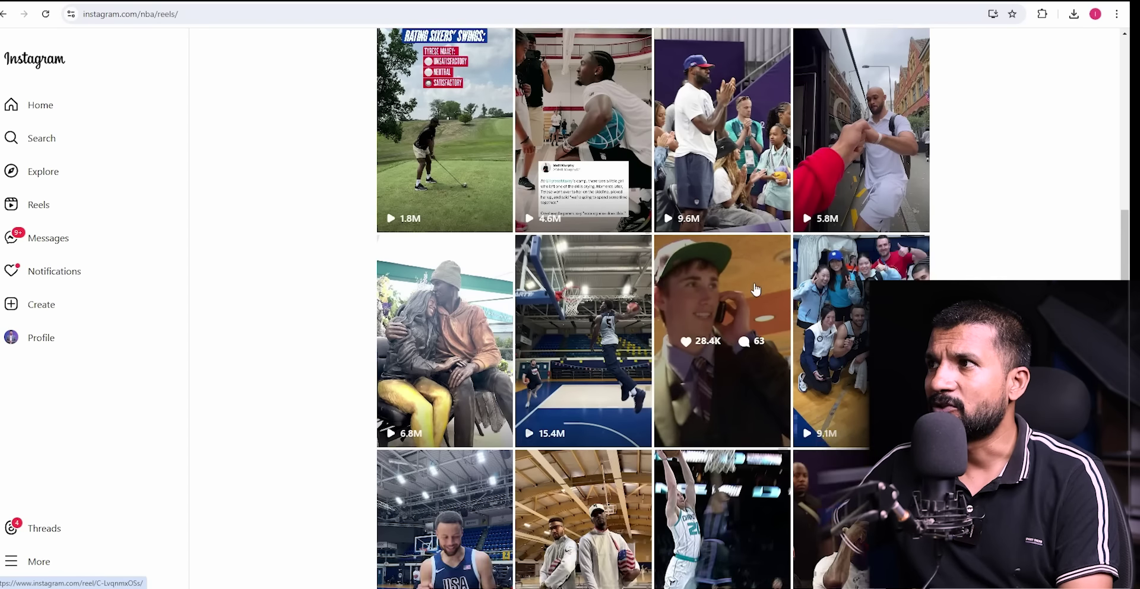
scroll(755, 289, down, 5)
scroll(625, 289, up, 18)
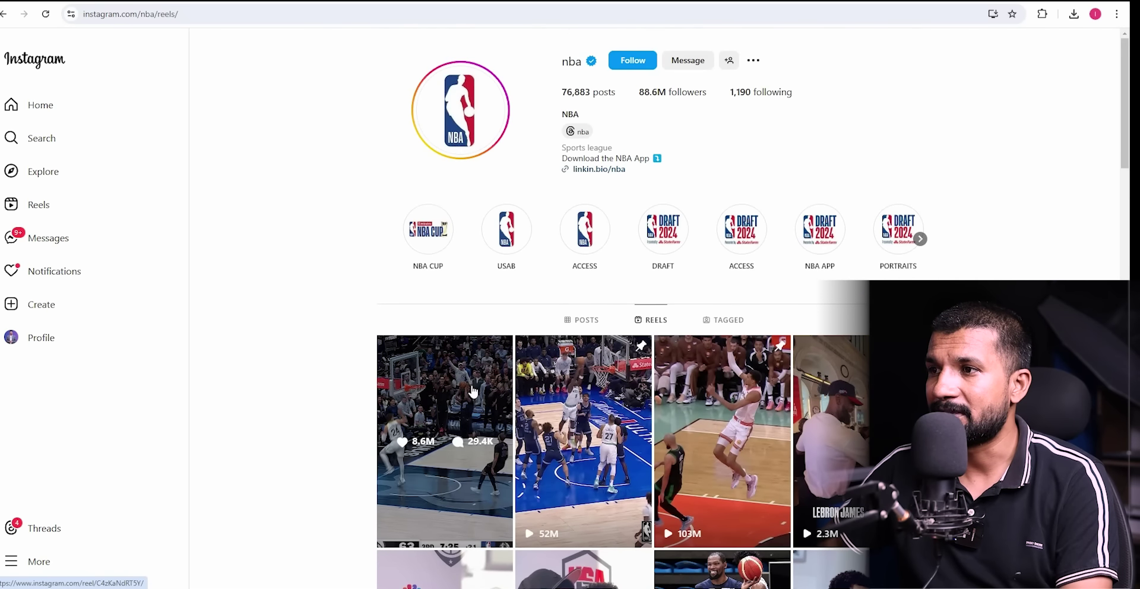
click(473, 392)
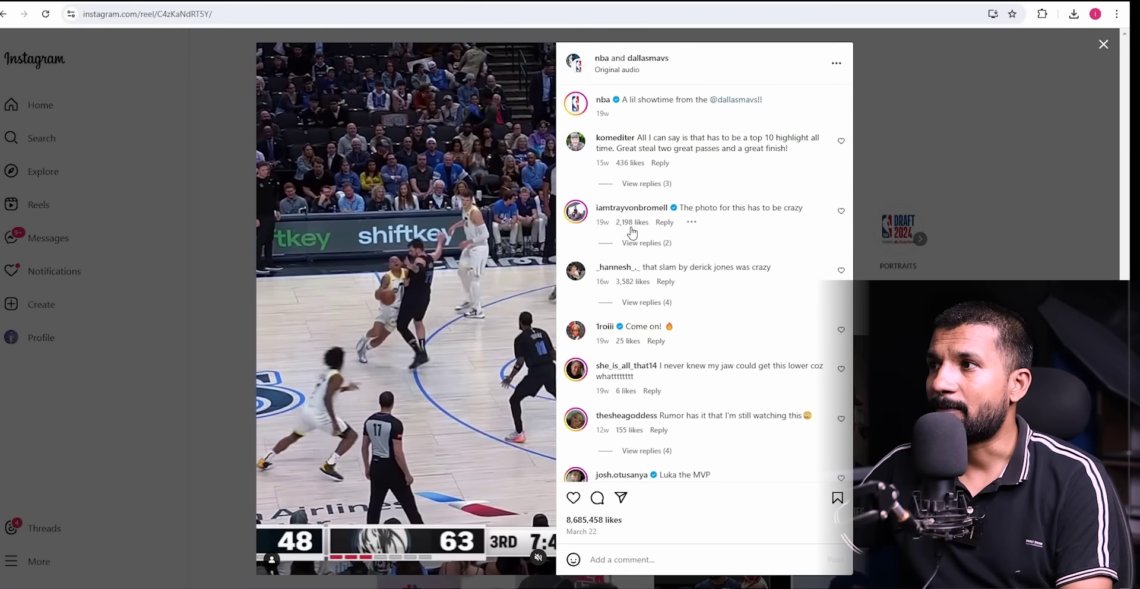
click(306, 19)
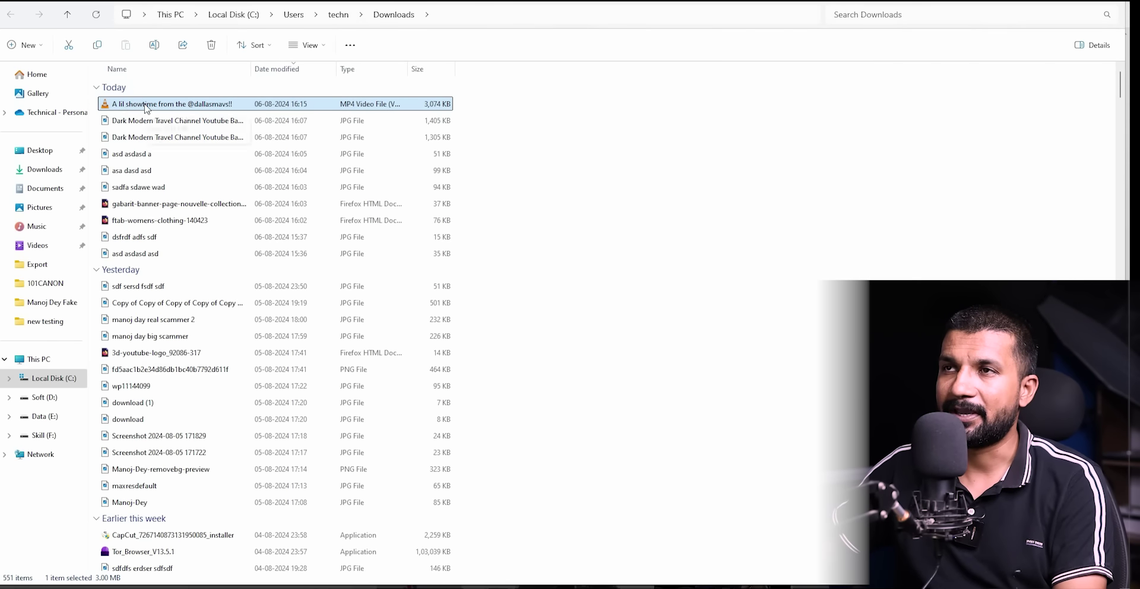
double_click(146, 107)
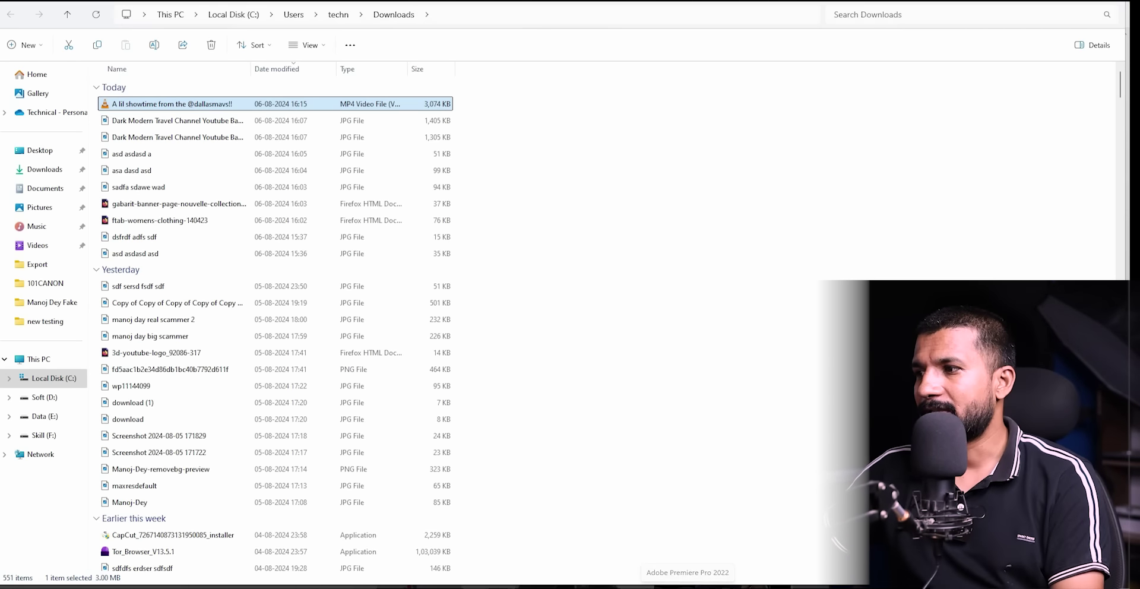
mouse_move(744, 586)
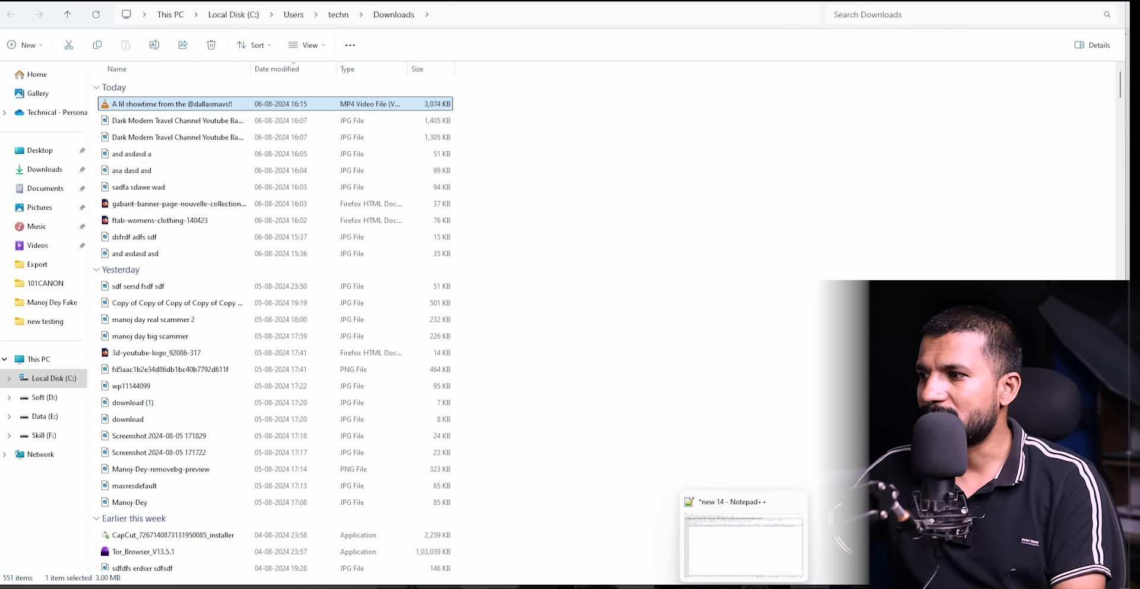
key(alt+Tab)
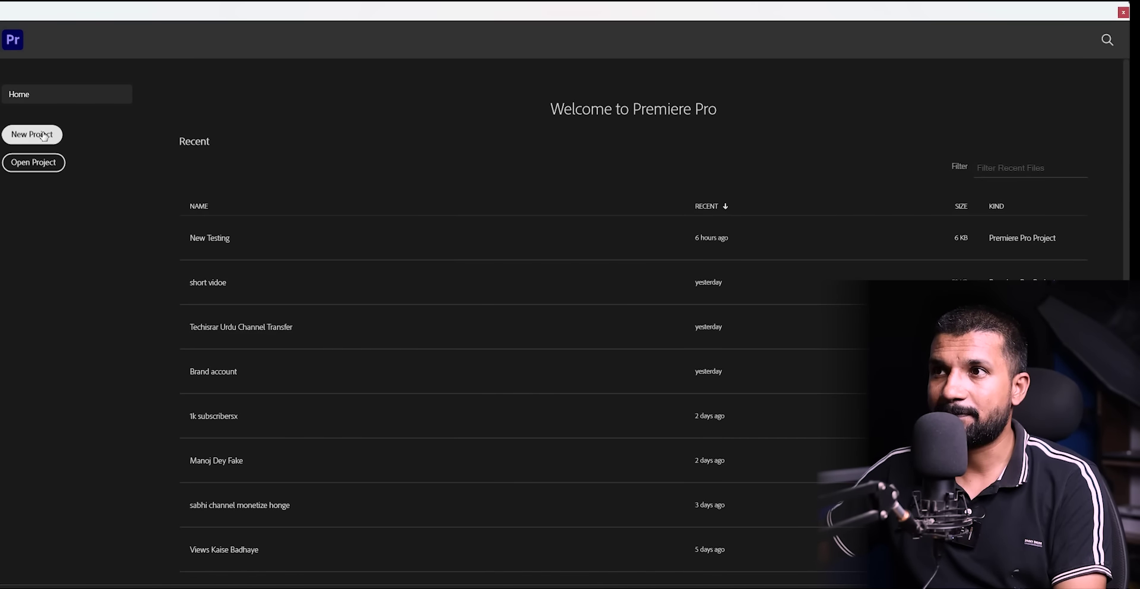
click(203, 231)
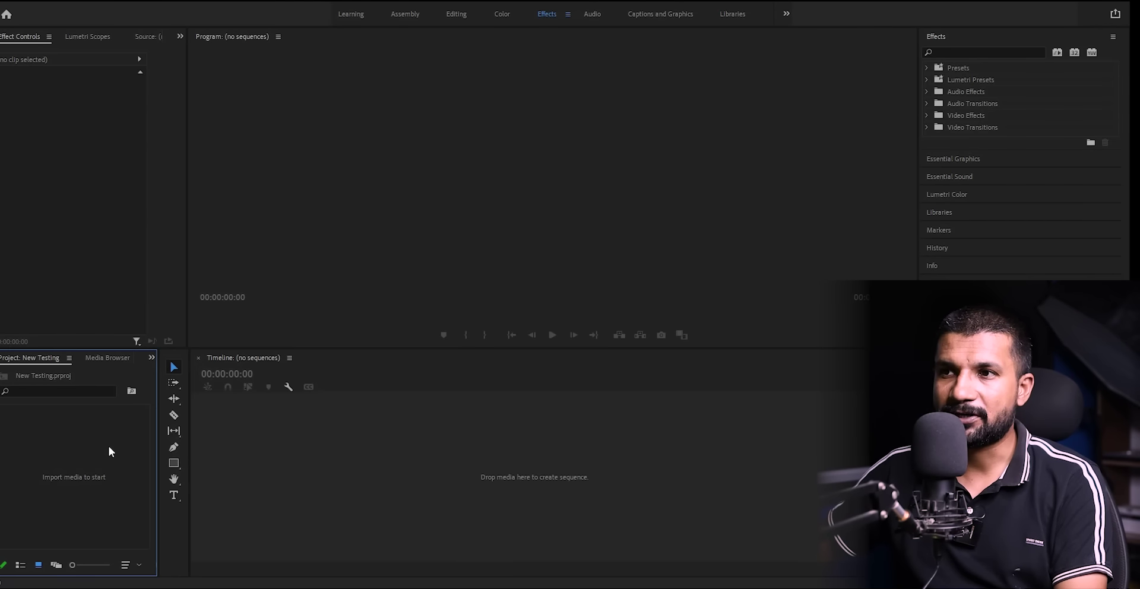
right_click(109, 447)
click(163, 315)
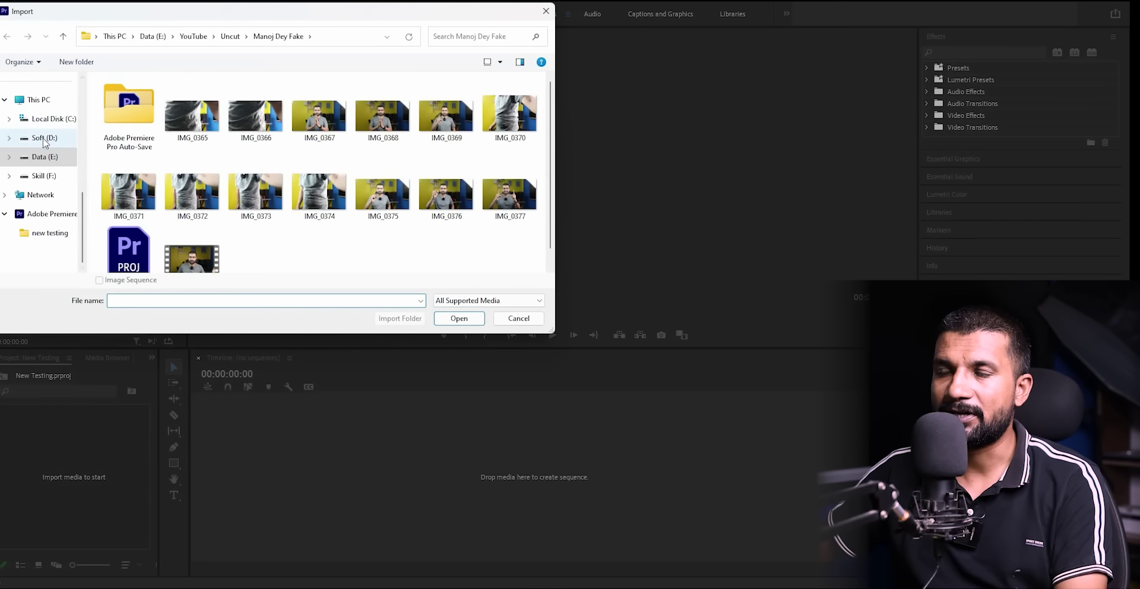
scroll(42, 141, up, 5)
click(38, 103)
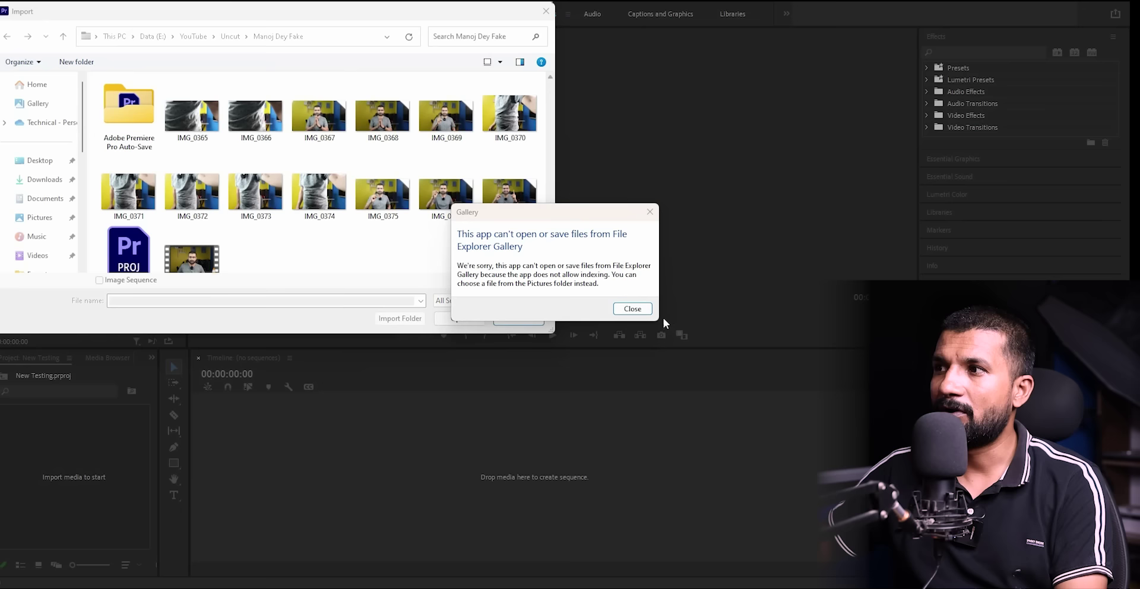
click(633, 308)
click(44, 179)
click(128, 128)
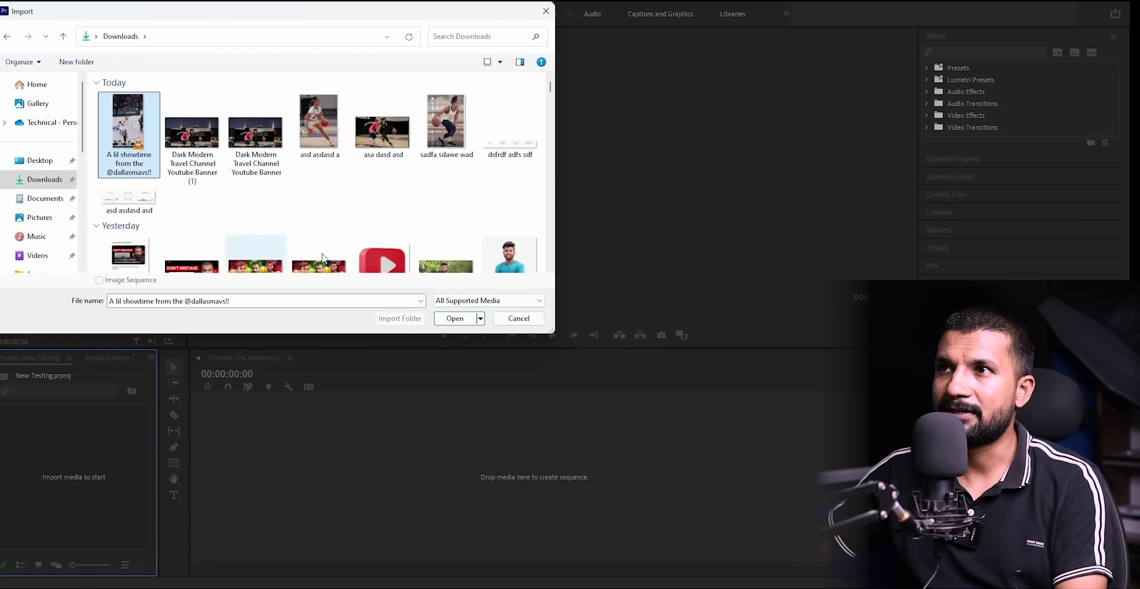
click(455, 319)
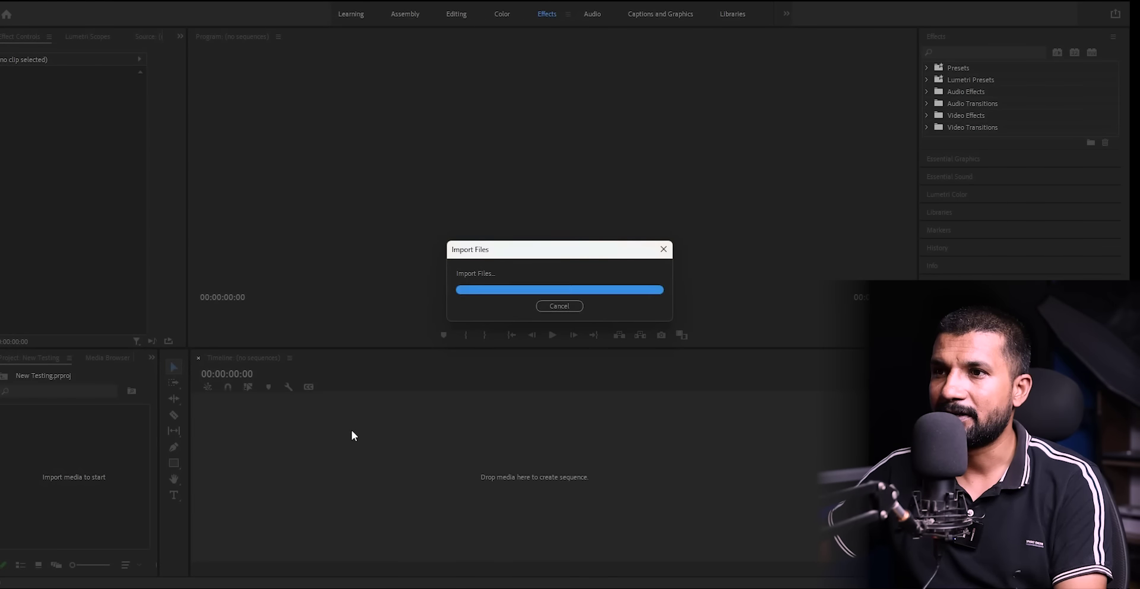
Step: Import the image "Dark Modern Travel Channel Youtube Banner (1)" and create a sequence from it
right_click(87, 526)
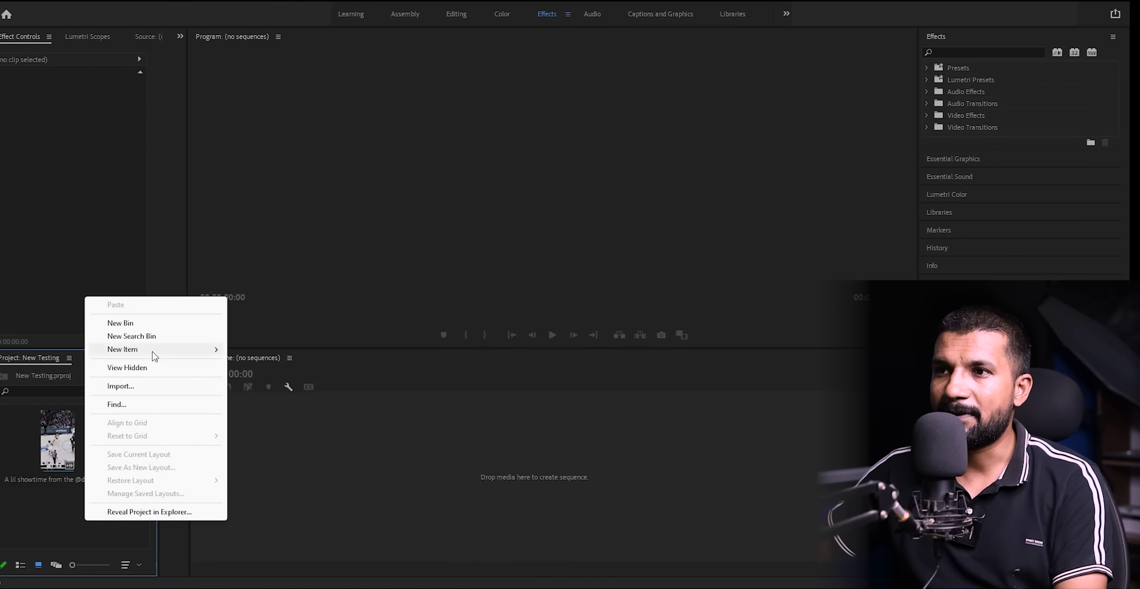
click(131, 387)
click(192, 132)
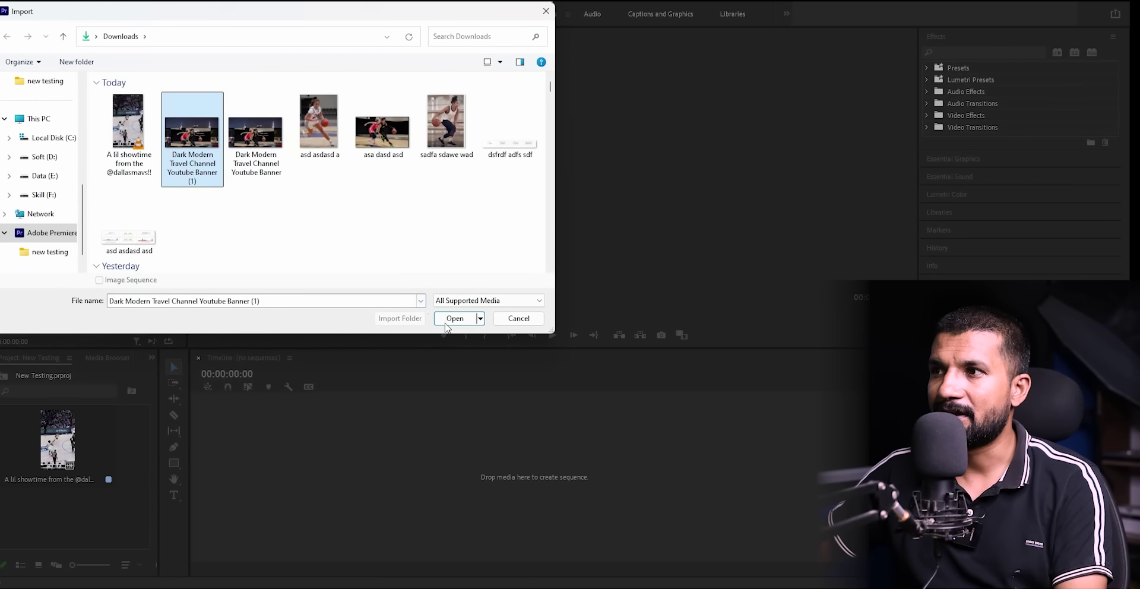
click(455, 318)
drag(111, 427, 215, 437)
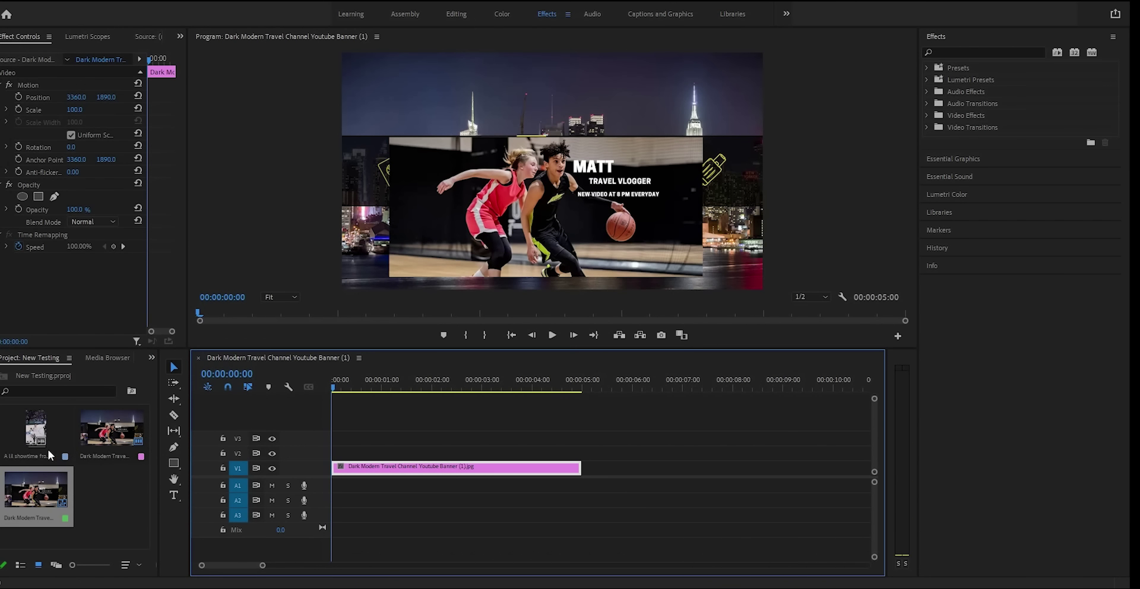
click(537, 231)
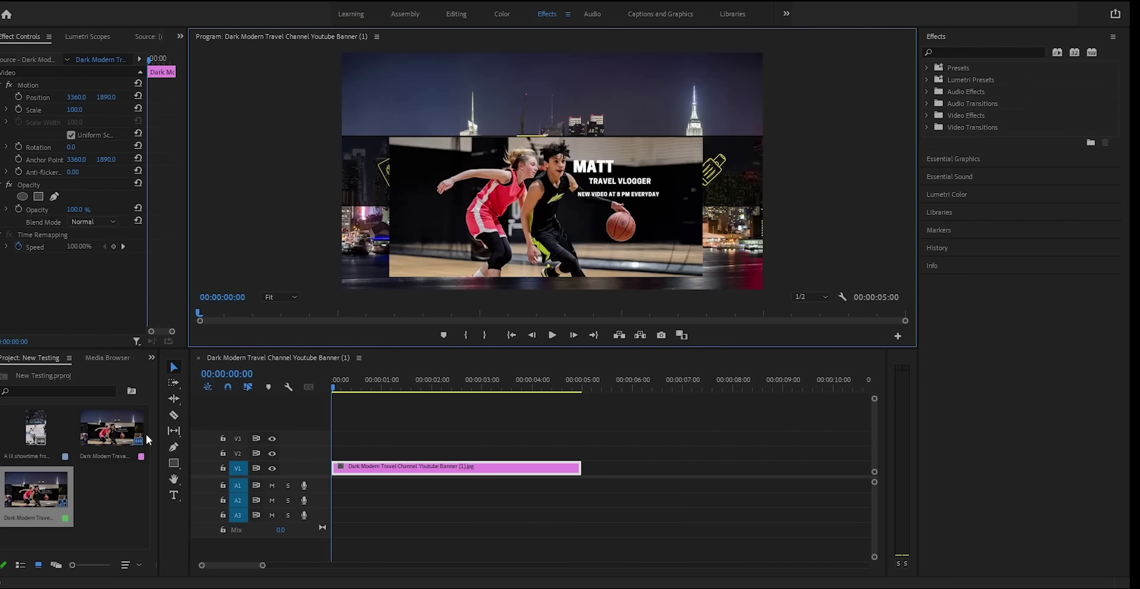
double_click(36, 428)
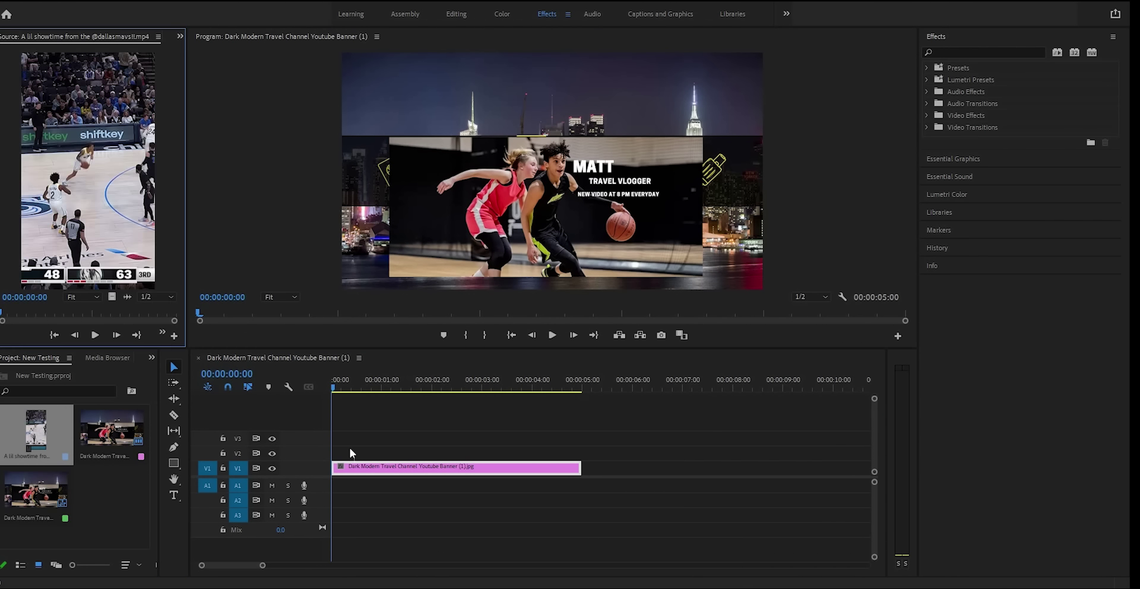
drag(33, 460, 374, 469)
click(556, 187)
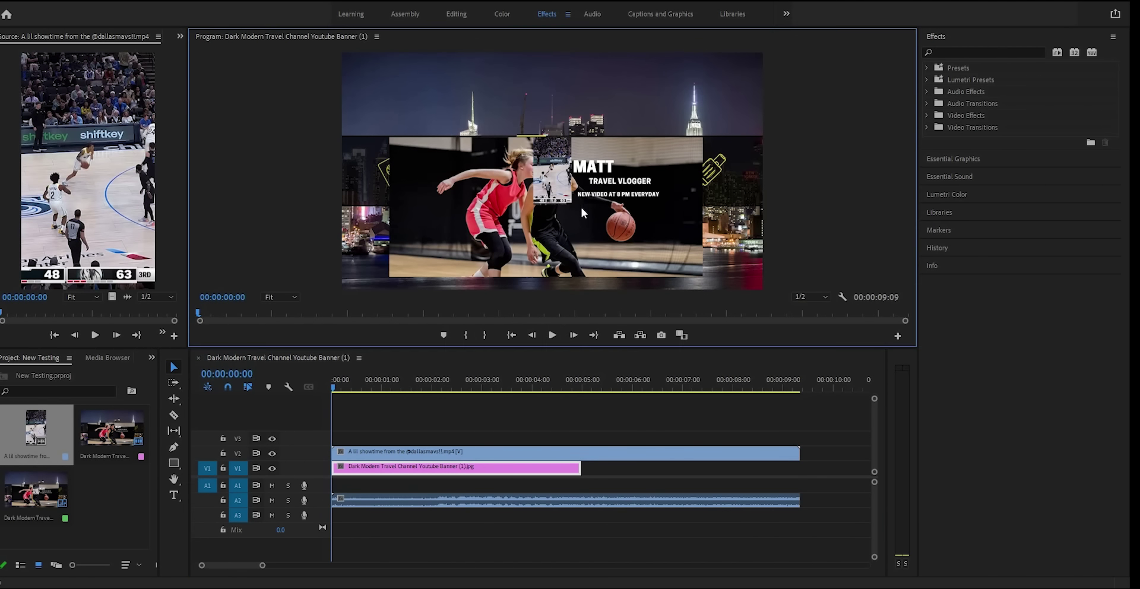
Step: Enlarge the basketball clip to the full height of the frame and play the sequence from the start
drag(334, 390, 671, 411)
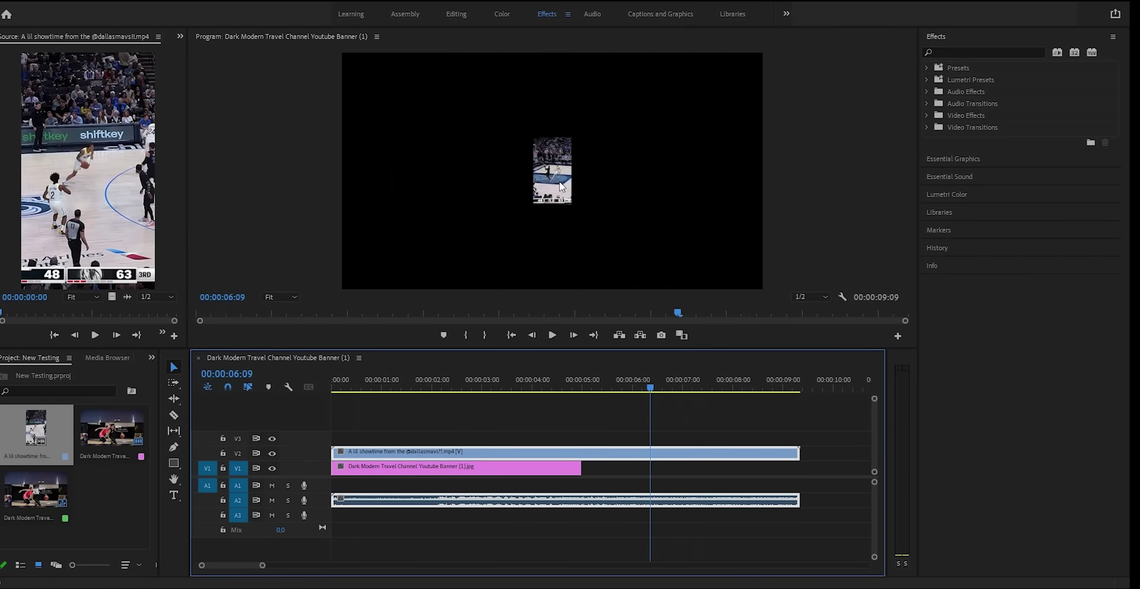
click(559, 181)
drag(647, 390, 312, 397)
key(space)
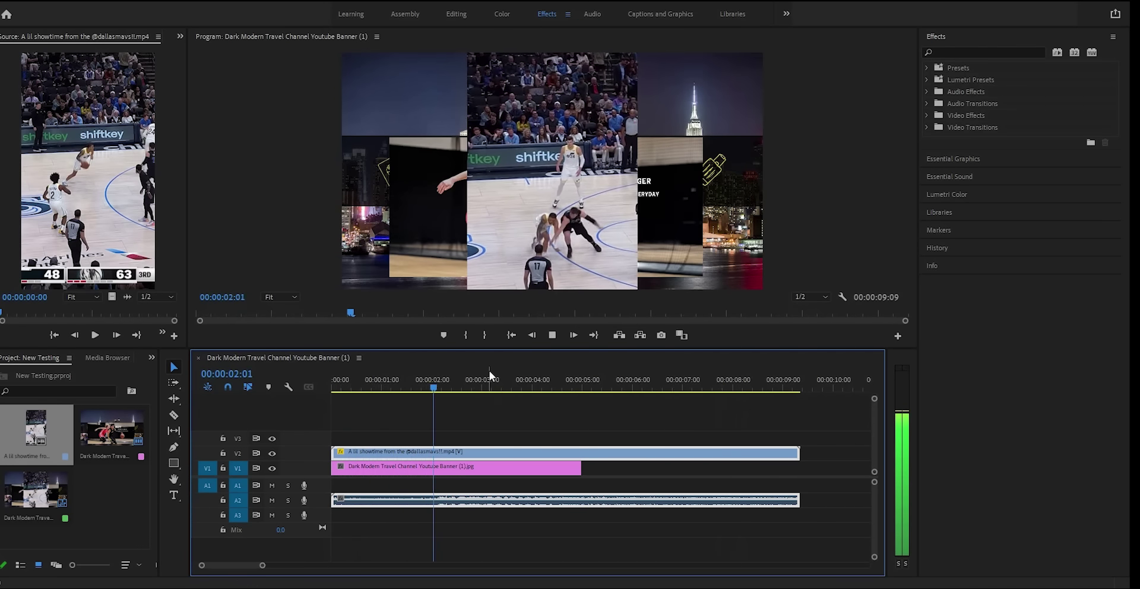
click(540, 190)
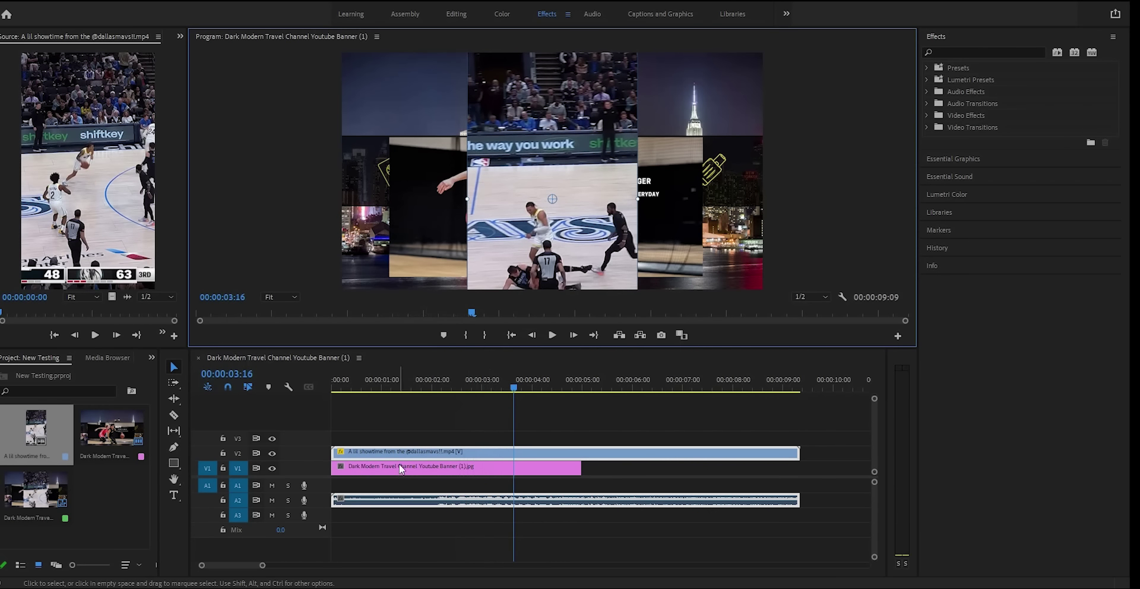
Step: Duplicate the basketball clip onto track V3 and move the copy toward the left side of the frame
drag(397, 449, 398, 437)
click(444, 380)
click(570, 215)
drag(525, 212, 406, 205)
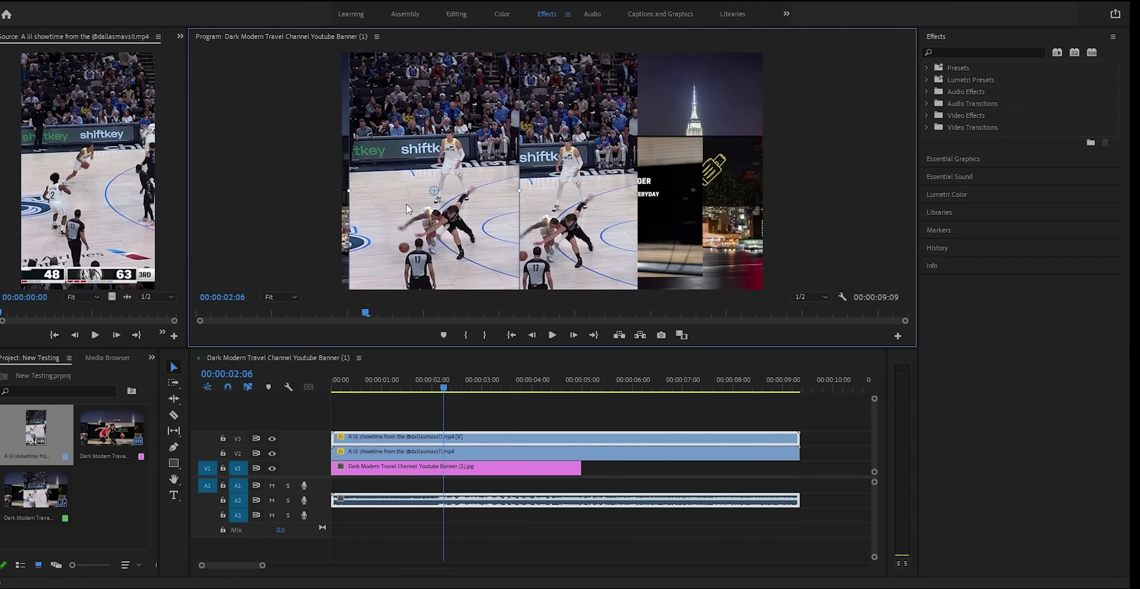
Step: Move the V2 clip to the right and adjust the V3 copy so both sit side by side, edge to edge
click(614, 194)
drag(630, 203, 654, 201)
click(446, 195)
drag(446, 196, 425, 190)
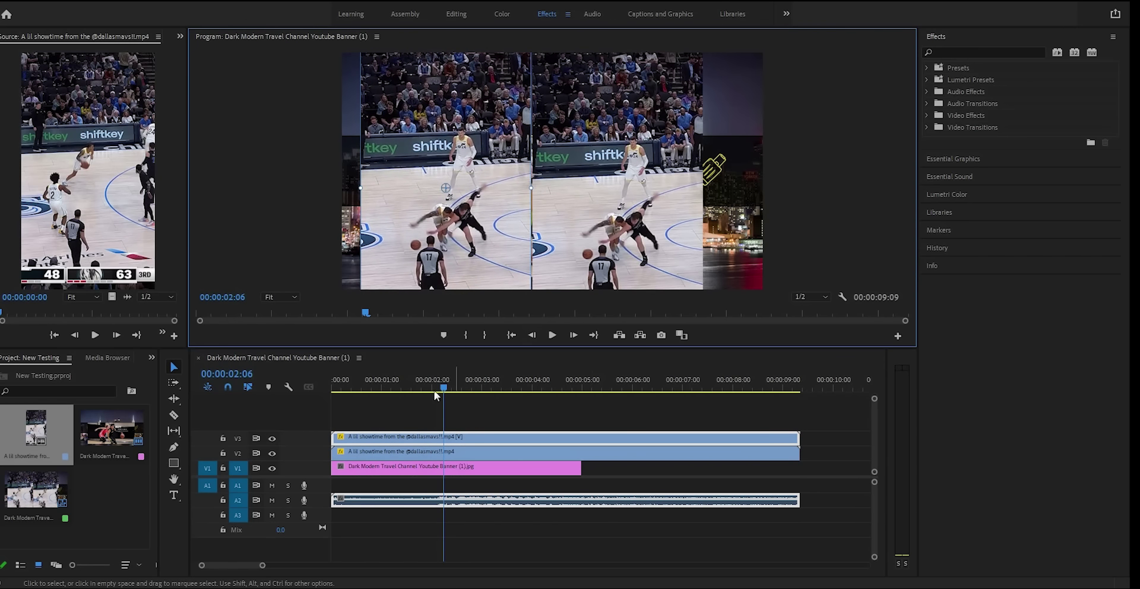
Step: Play the sequence from the start and extend the banner image on V1 almost to the end of the video clips
drag(434, 386, 308, 378)
key(space)
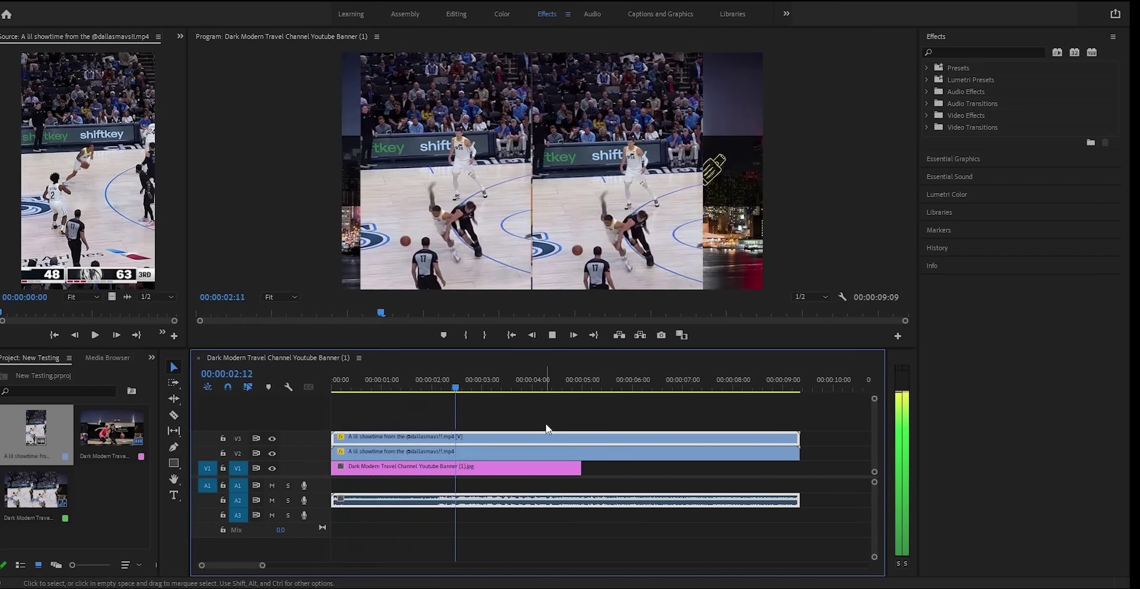
drag(581, 466, 794, 466)
Step: Open the media export settings for the sequence and set the export format to H.264
key(alt+f)
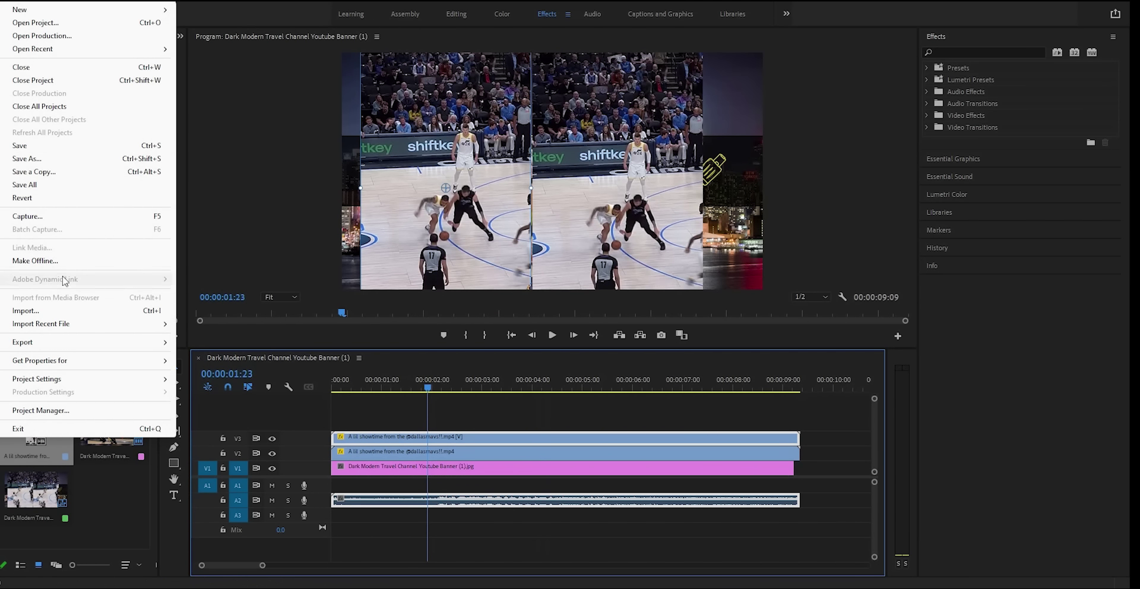
mouse_move(70, 344)
click(246, 343)
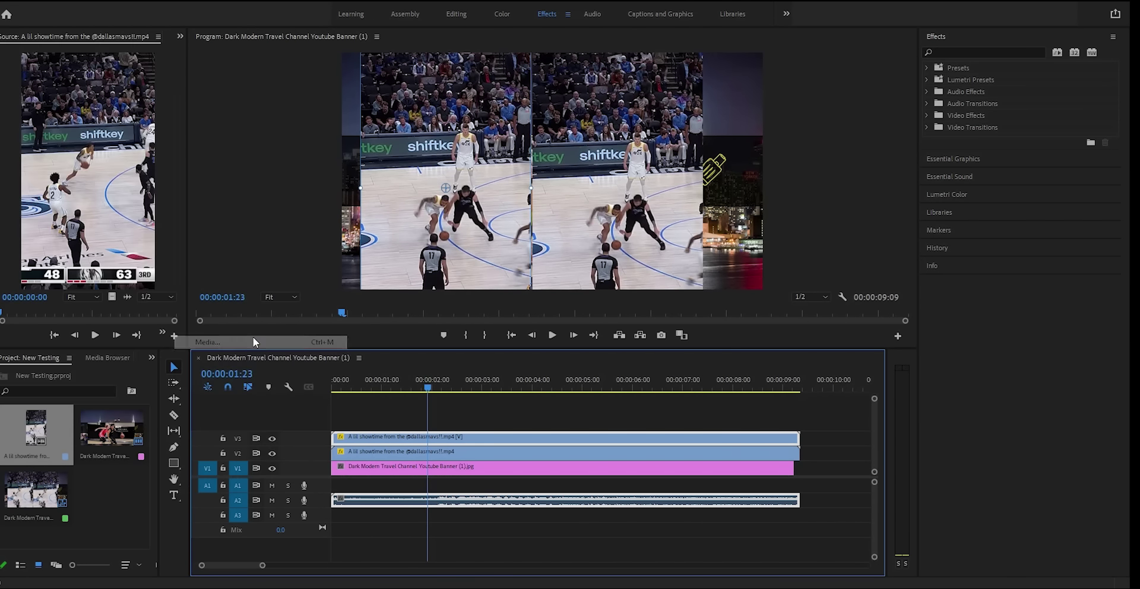
click(753, 101)
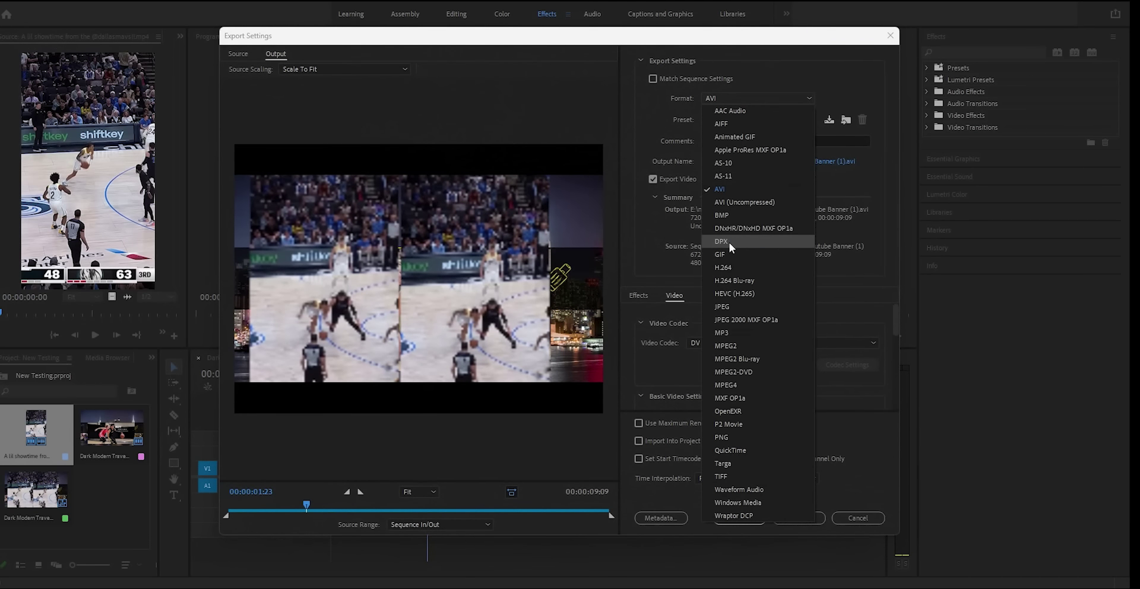
click(731, 263)
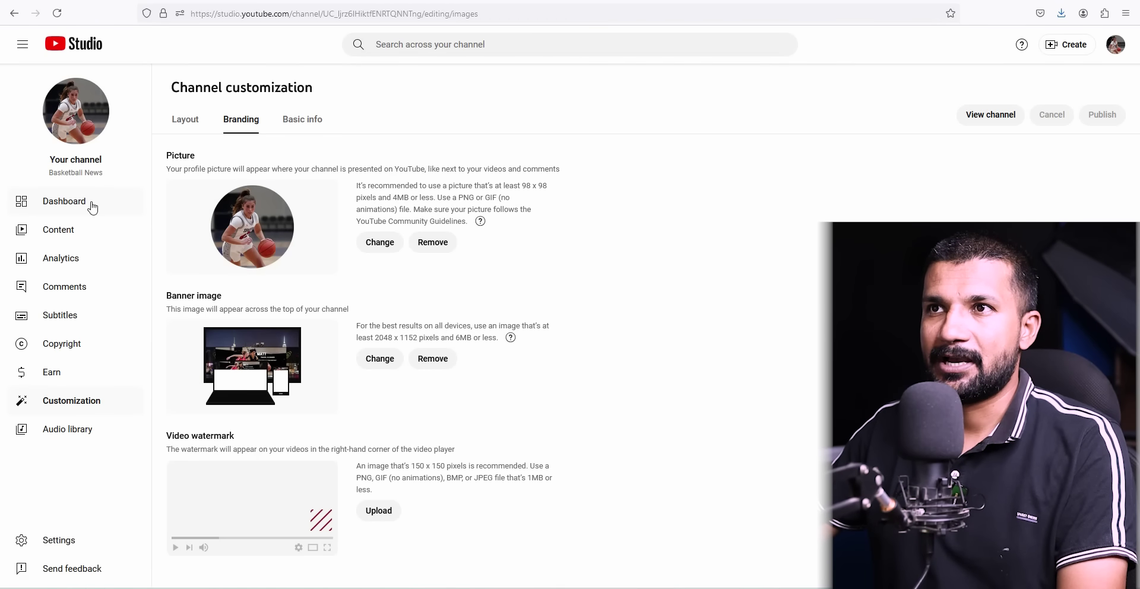
Step: Switch to YouTube Studio and upload the exported video from the new testing folder
click(92, 206)
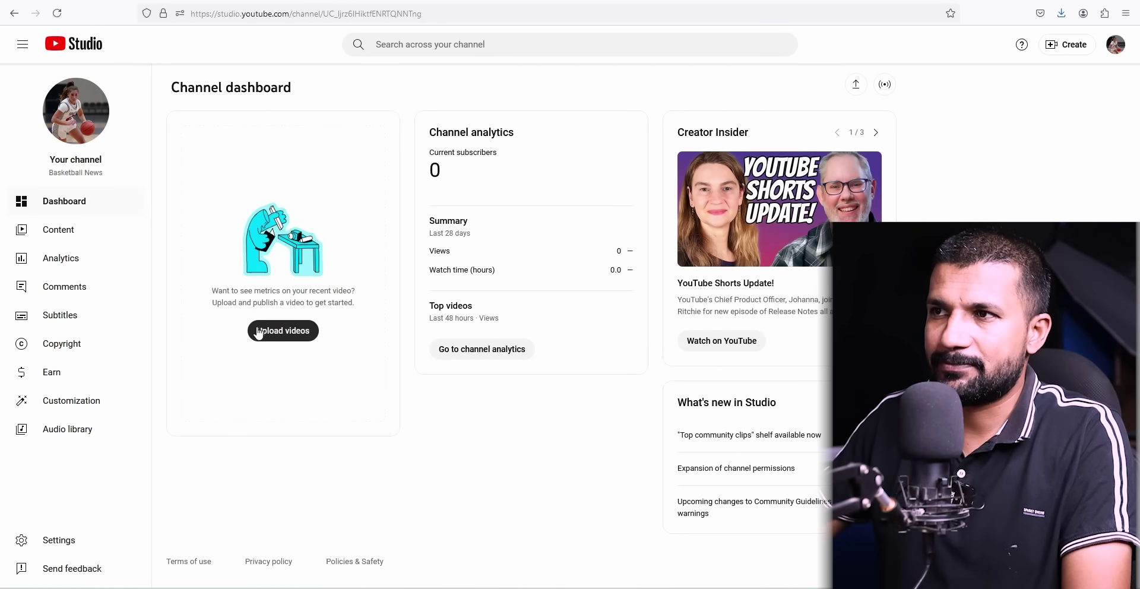
click(257, 332)
click(569, 380)
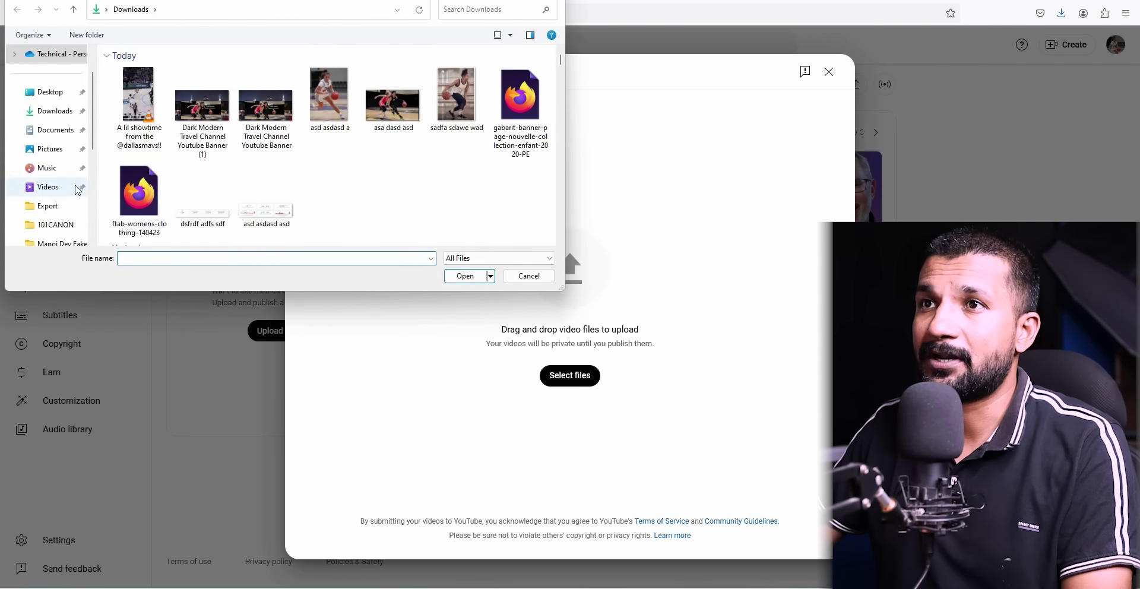
scroll(76, 189, down, 2)
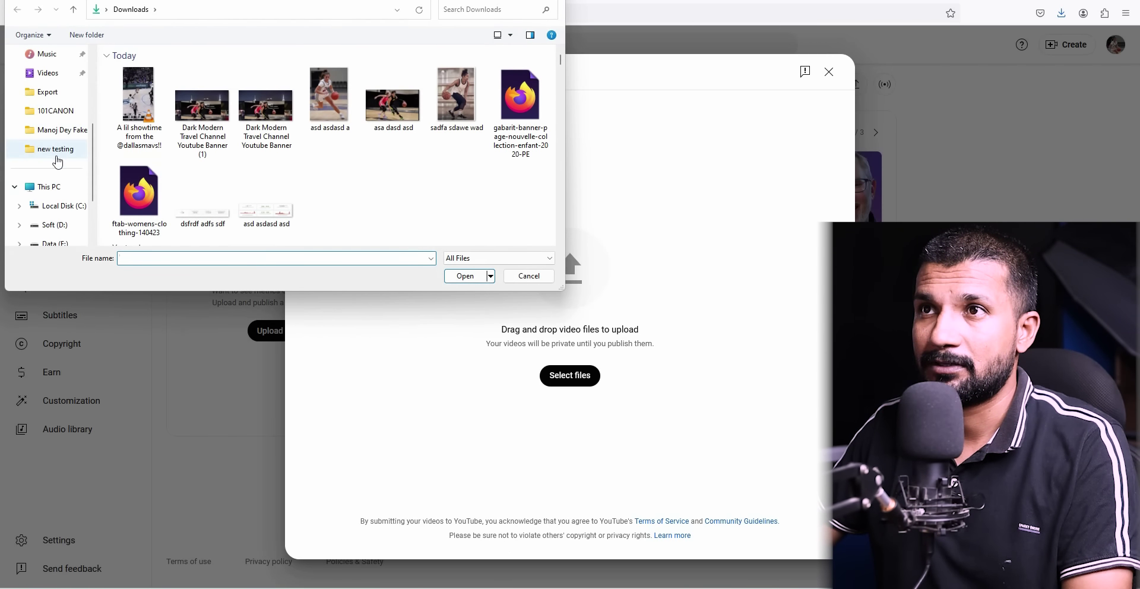
click(58, 158)
click(270, 89)
click(468, 275)
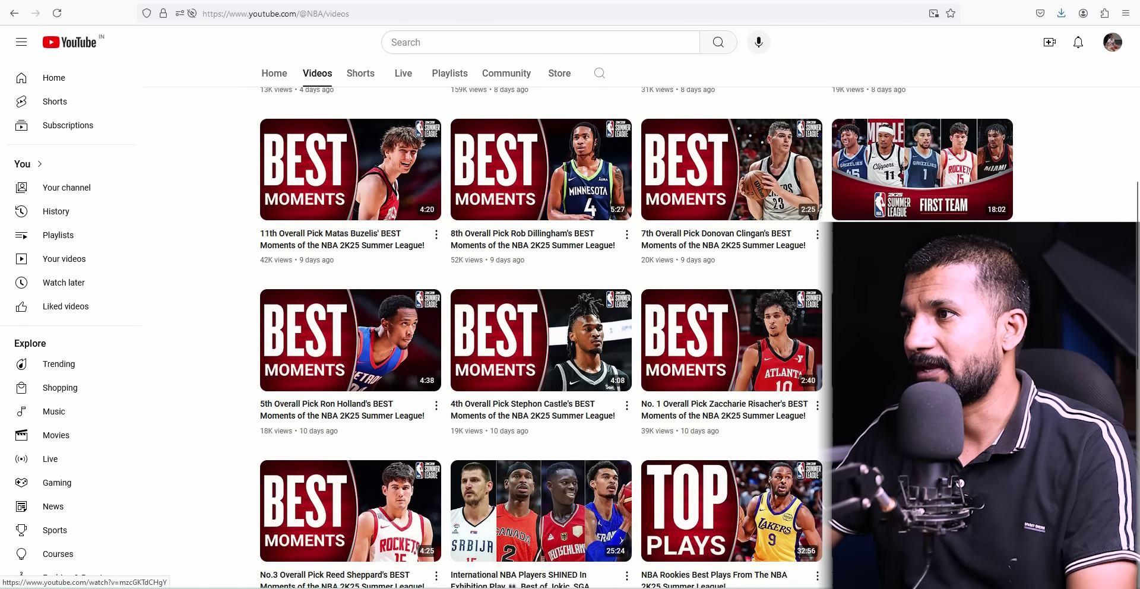
Step: Browse the NBA channel's videos, open the 16th Overall Pick Jared McCain video and copy its title
scroll(543, 346, down, 4)
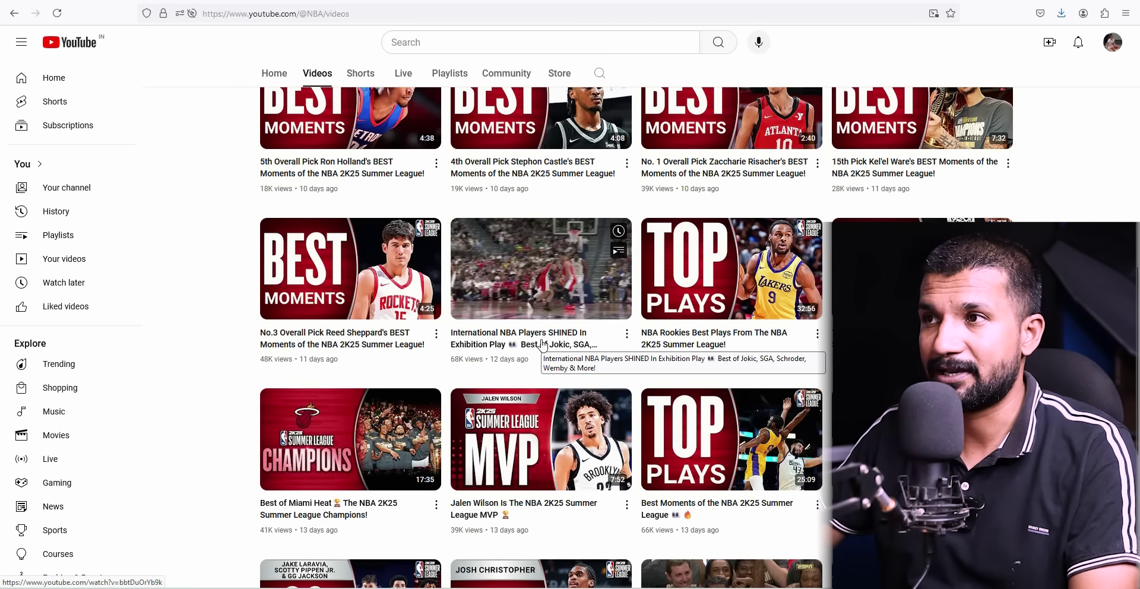
scroll(543, 346, up, 3)
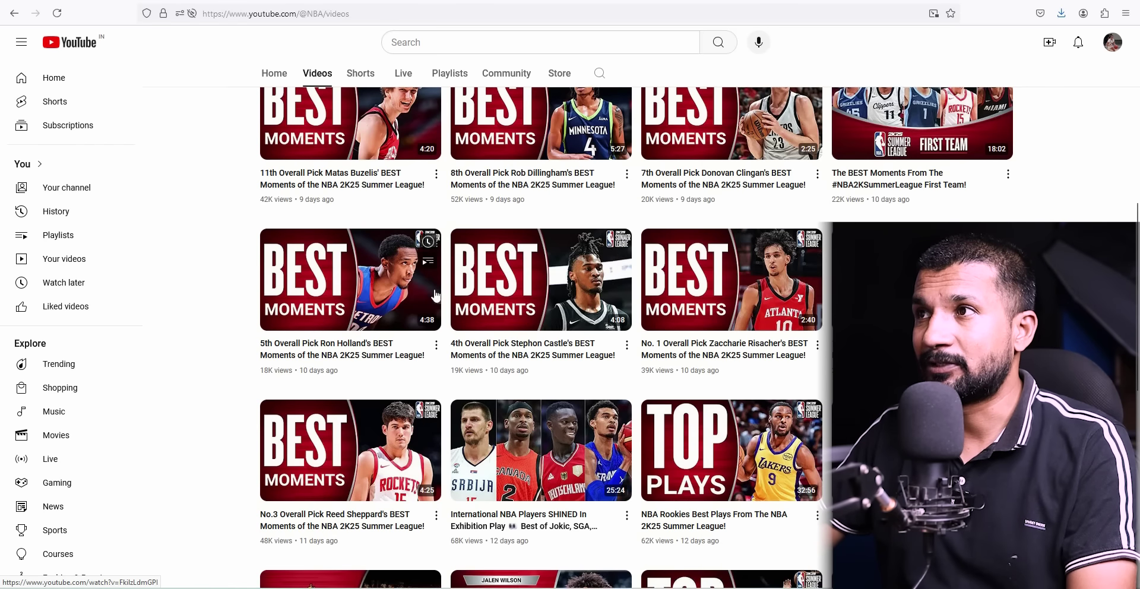
scroll(555, 269, up, 4)
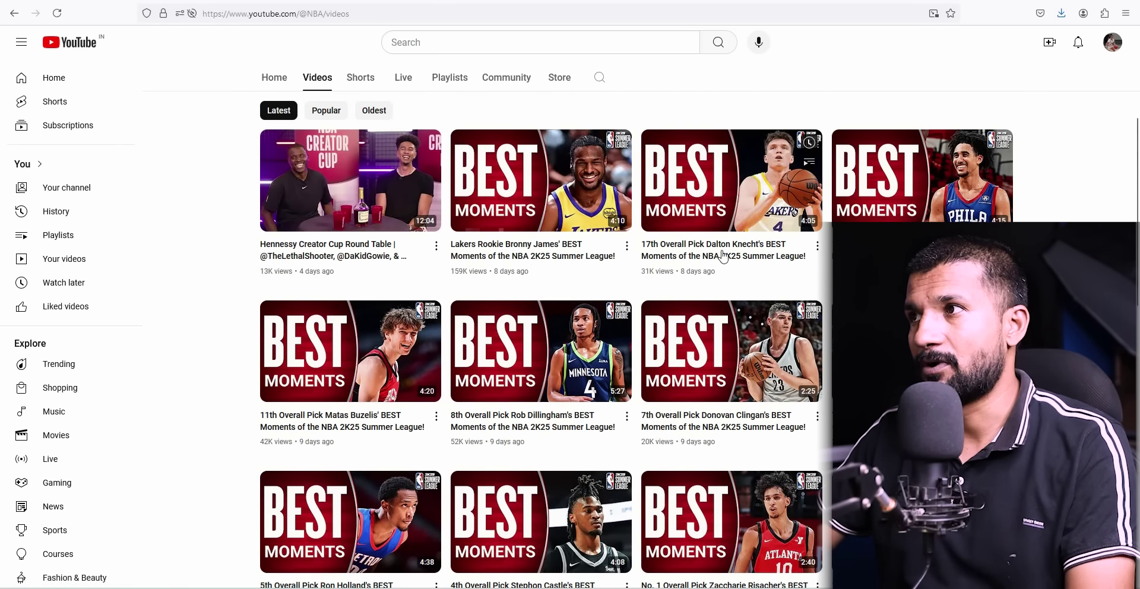
scroll(727, 255, up, 2)
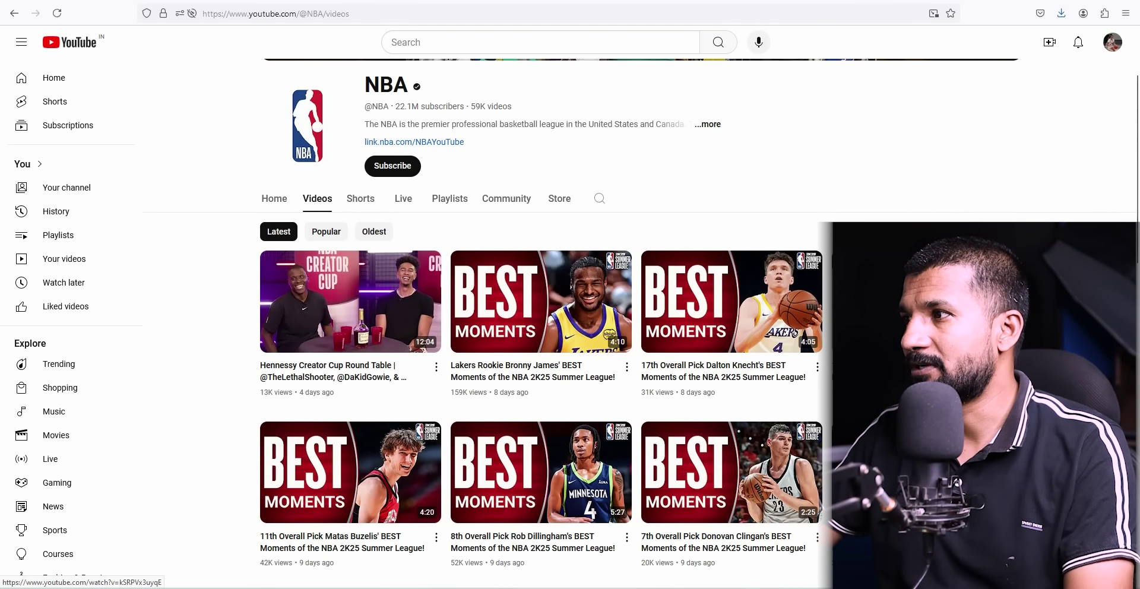
click(774, 385)
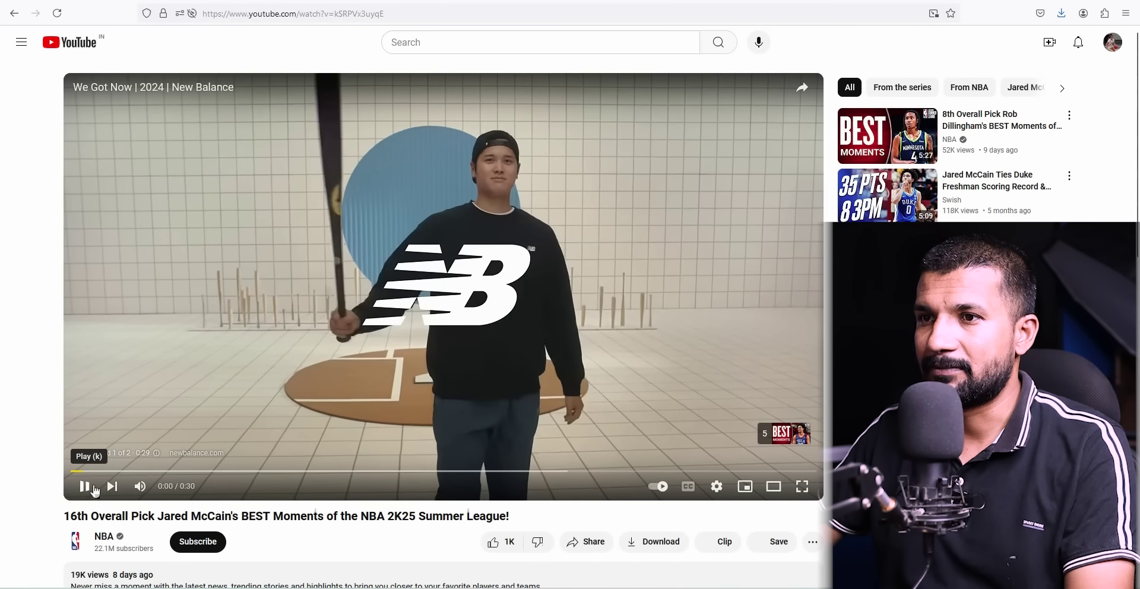
scroll(385, 379, down, 3)
drag(520, 393, 105, 399)
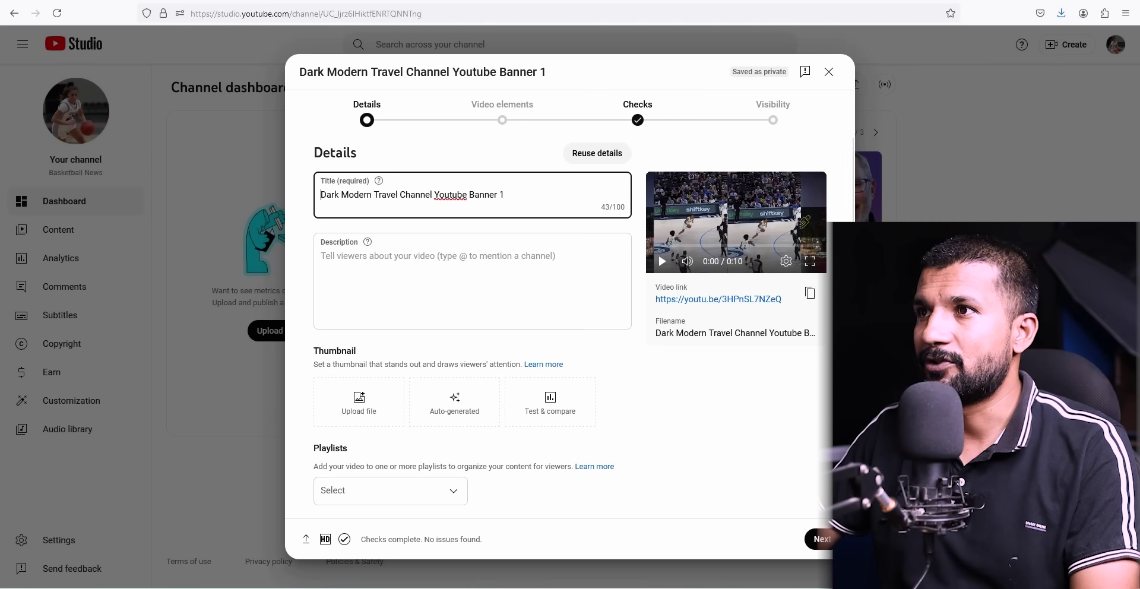
Step: Replace the uploaded video's title with "16th Overall Pick Jared McCain's BEST Moments of the basketball usa news"
key(ctrl+a)
text(16th Overall Pick Jared McCain's BEST Moments of the NBA 2K25 Summer League!)
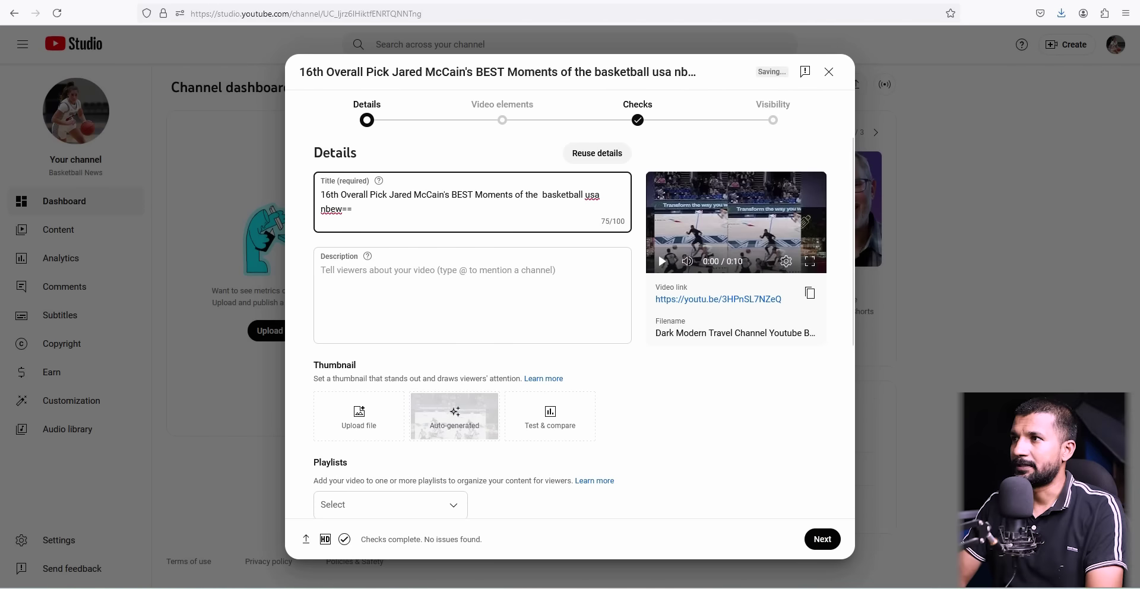
key(BackSpace)
key(BackSpace)
key(BackSpace)
key(BackSpace)
key(BackSpace)
key(BackSpace)
key(BackSpace)
key(BackSpace)
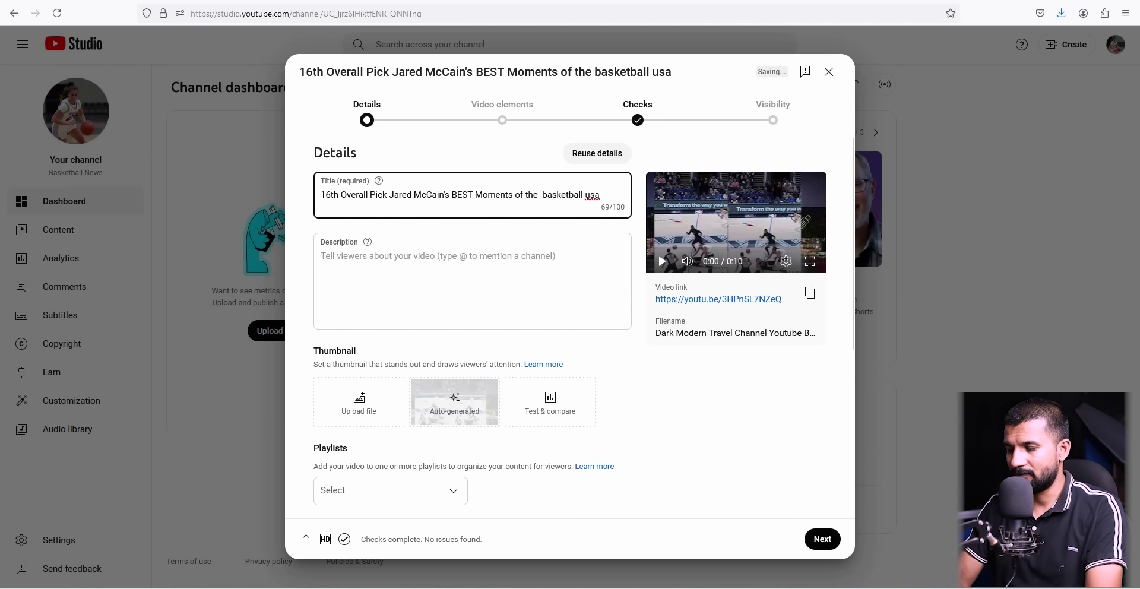
text(ews)
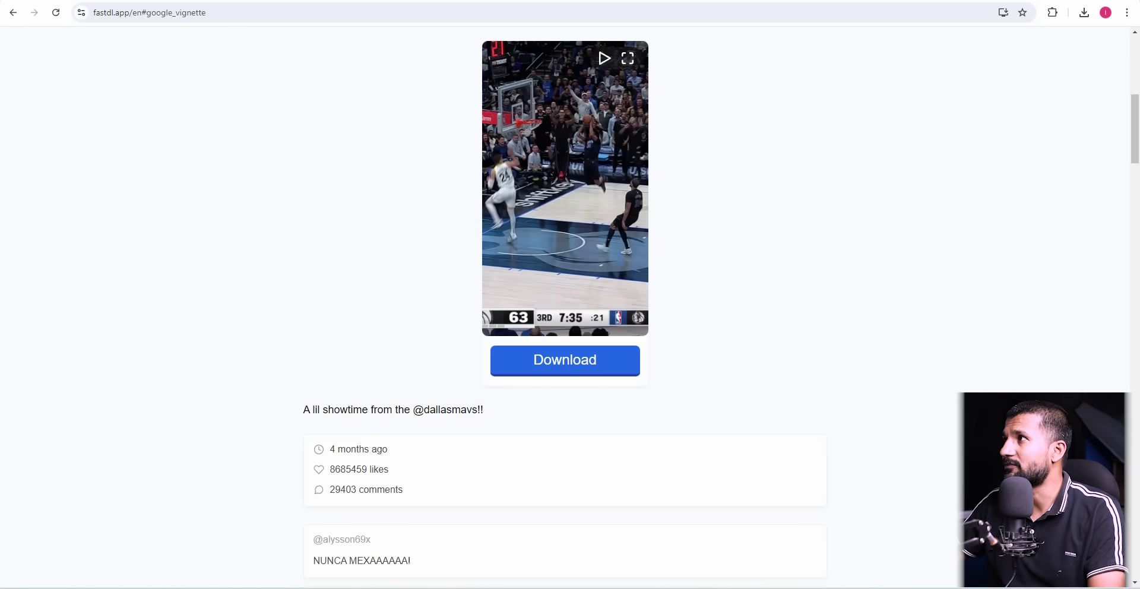
Step: Open Canva in a new browser tab, make a copy of the "DON'T MISTAKE" YouTube thumbnail design and open the copy
key(ctrl+t)
text(ca)
key(Return)
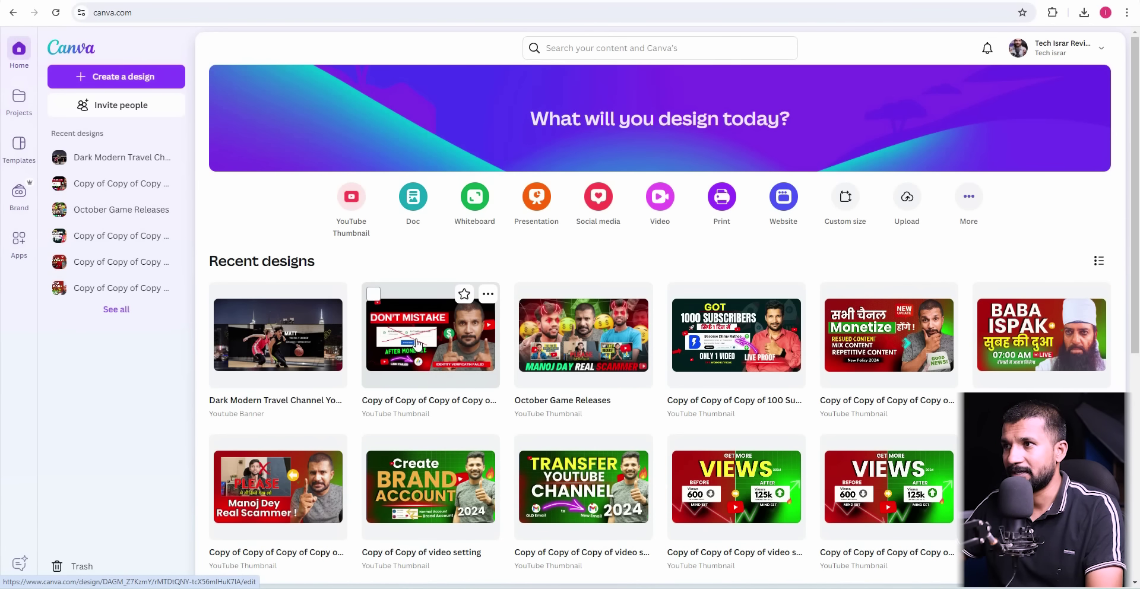
click(489, 295)
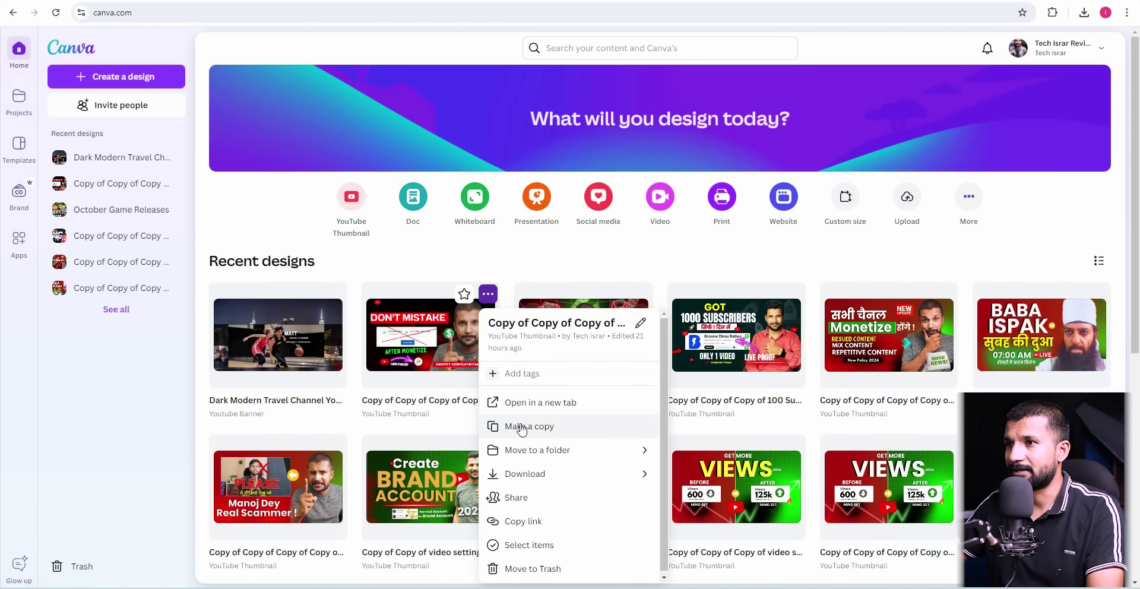
click(521, 427)
click(295, 336)
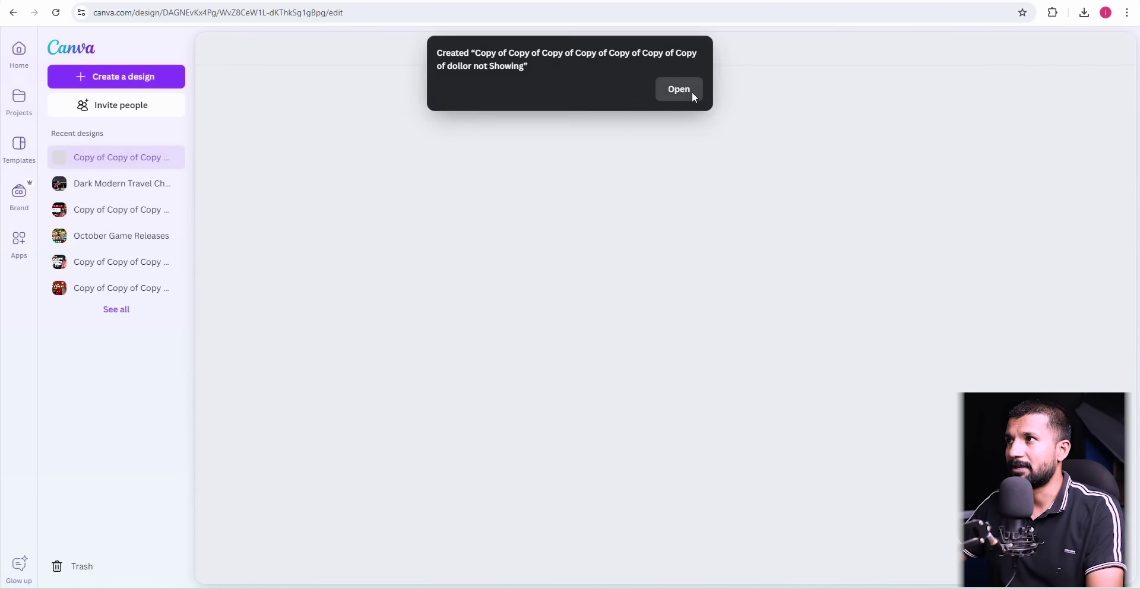
click(692, 91)
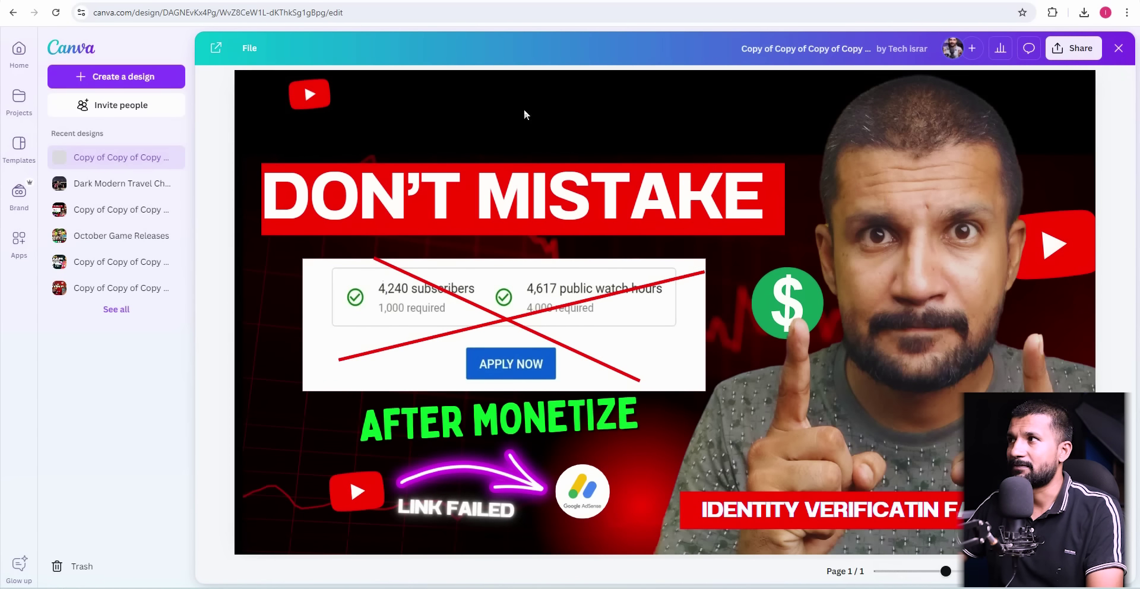
Step: Delete the large portrait of the man from the copied thumbnail
click(804, 177)
click(425, 212)
click(838, 205)
key(Delete)
Step: Delete the "DON'T MISTAKE" headline with its red bar, the subscriber requirements screenshot and the "AFTER MONETIZE" text
click(490, 236)
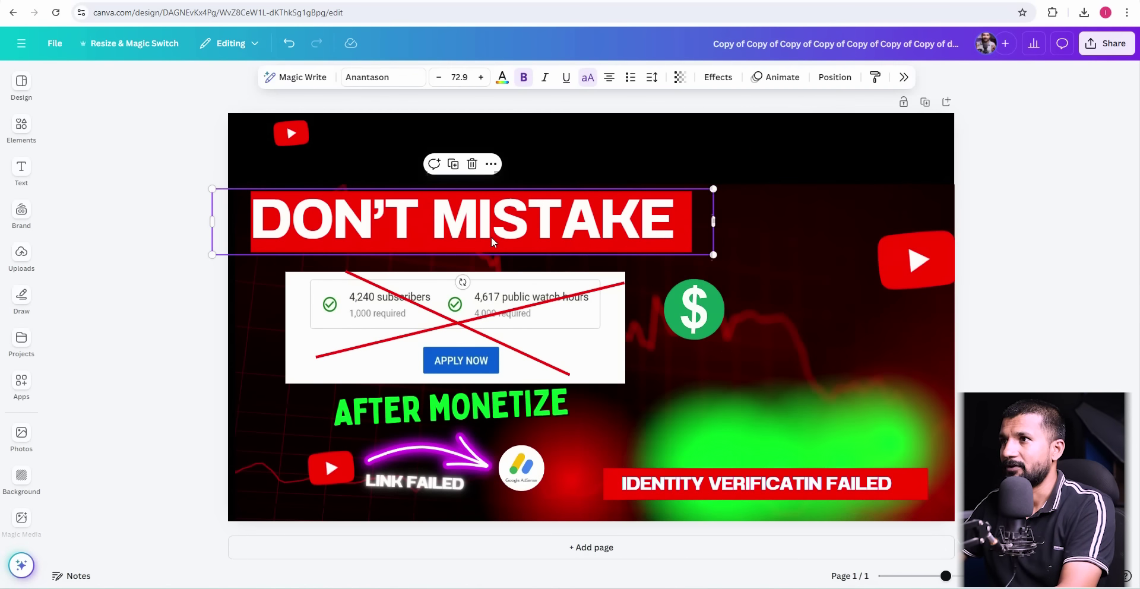
click(374, 276)
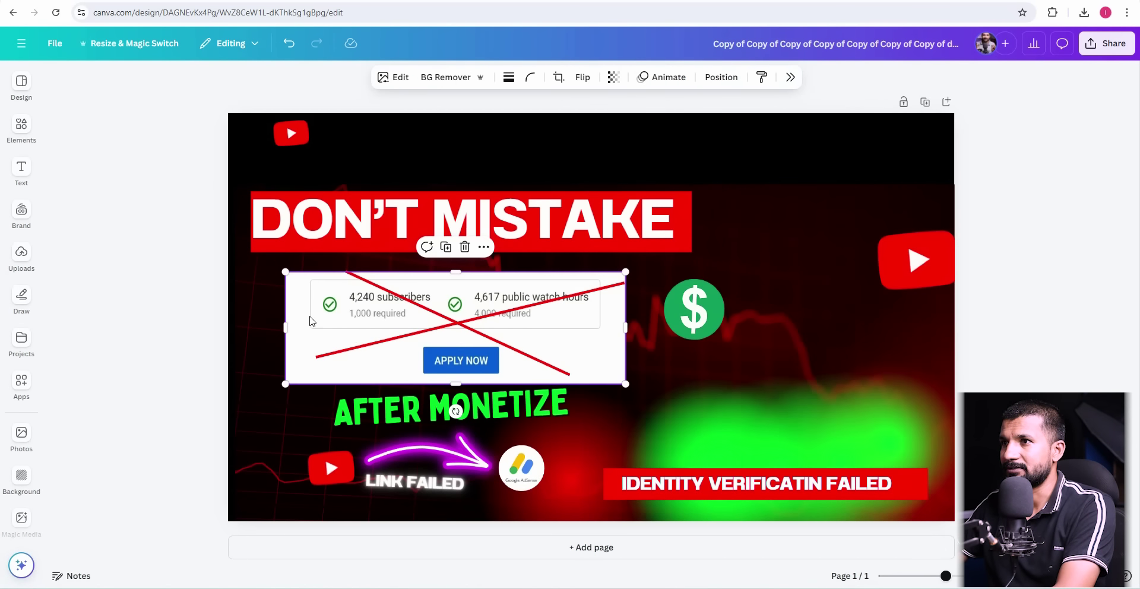
key(Delete)
click(296, 239)
key(Delete)
click(304, 233)
key(Delete)
click(389, 406)
key(Delete)
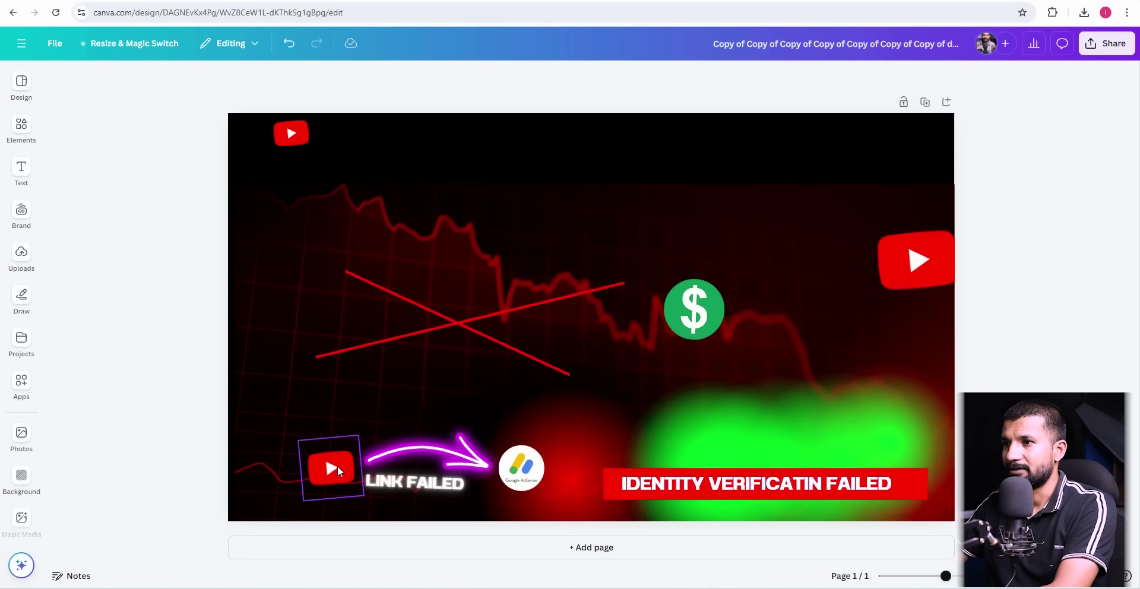
Step: Delete the lower YouTube logo and the identity verification banner, and move the large red glow upward
click(433, 458)
click(700, 487)
key(Delete)
click(703, 487)
key(Delete)
click(898, 279)
drag(783, 421, 746, 338)
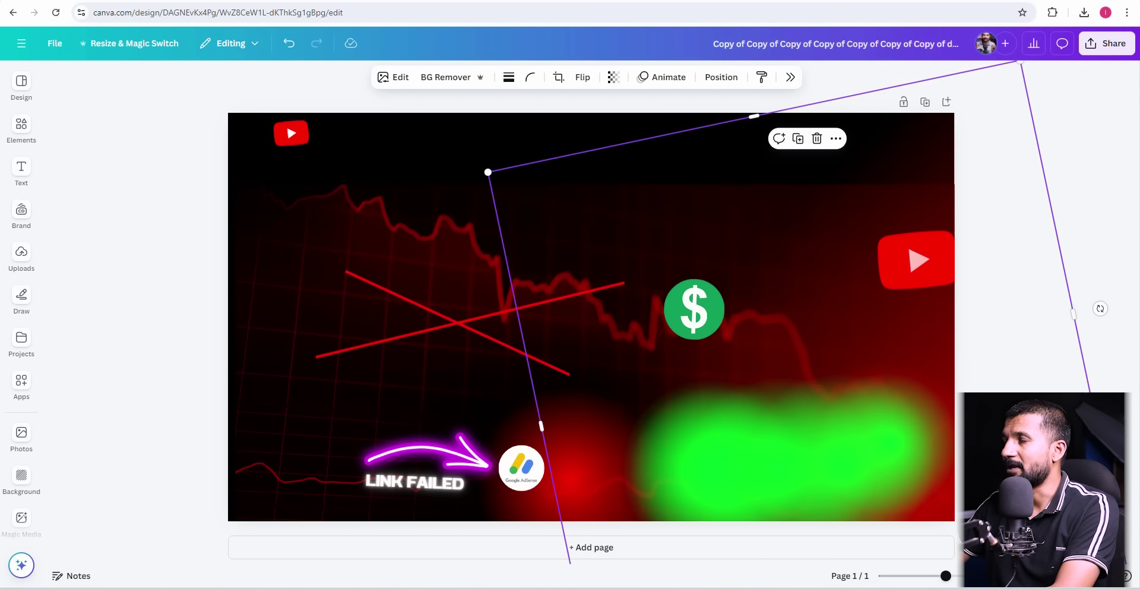
Step: Save the Alamy image of the jumping female basketball player from the Google image results
key(ctrl+t)
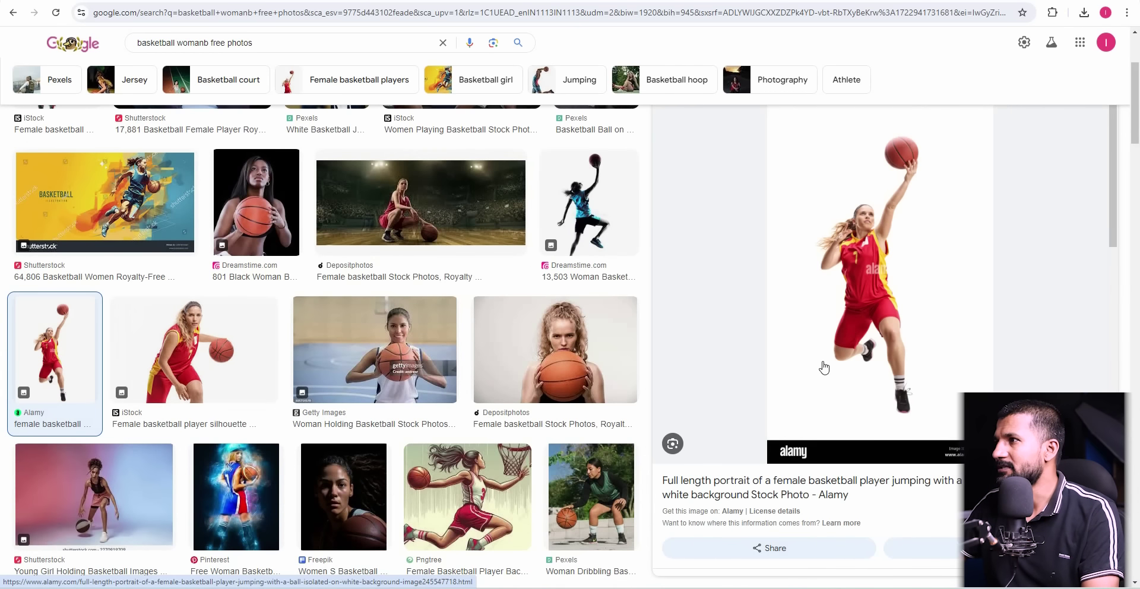
right_click(855, 245)
click(885, 405)
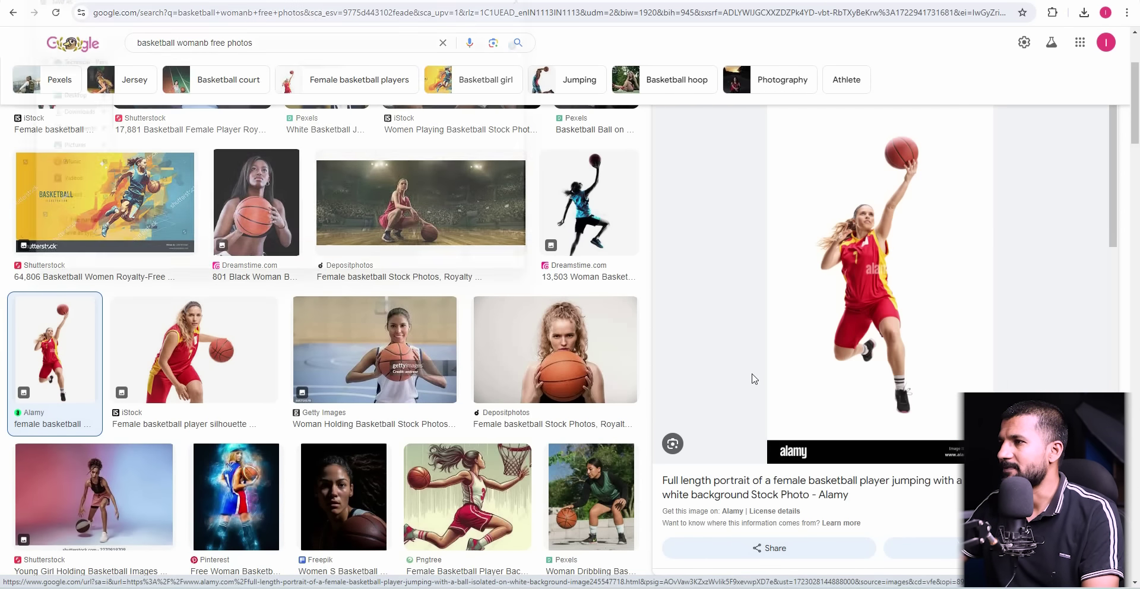
click(469, 276)
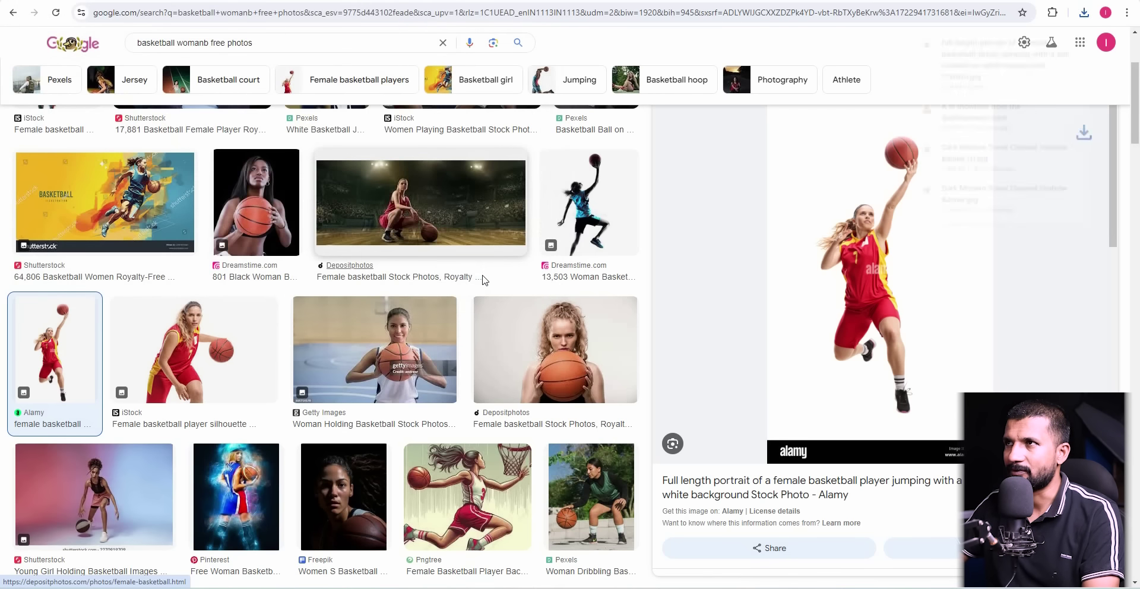
Step: Return to the Canva thumbnail, upload the saved basketball player image and place it on the design
key(ctrl+Tab)
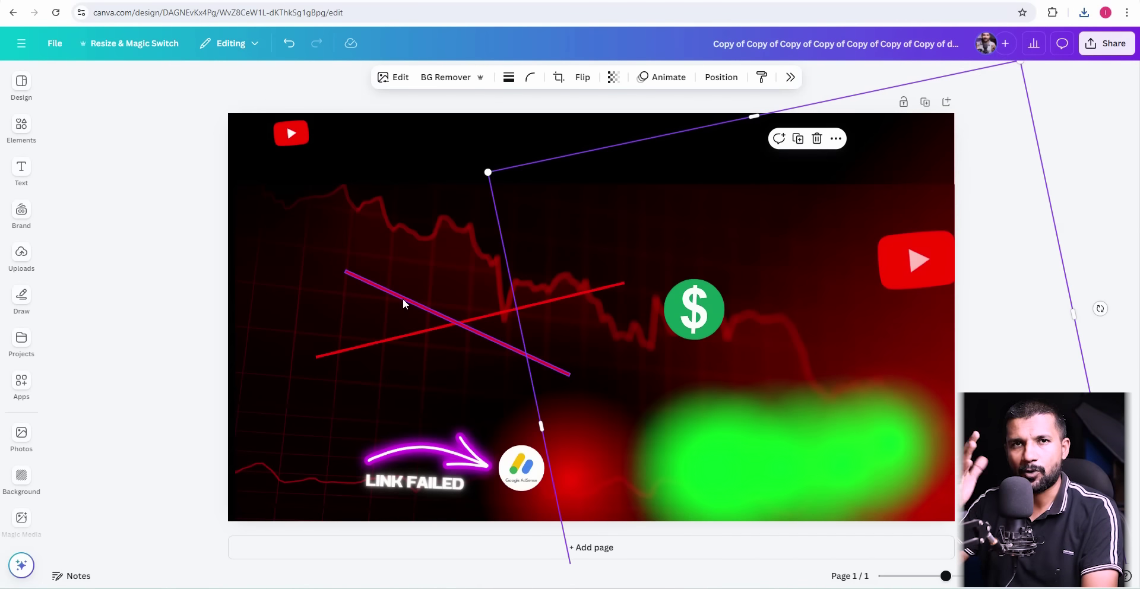
click(22, 255)
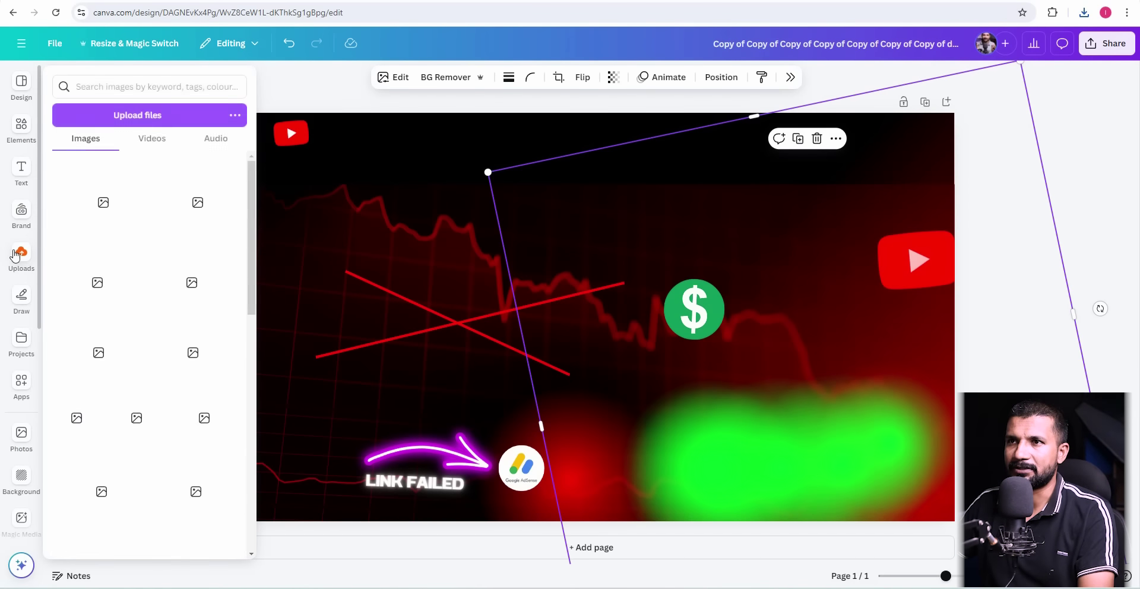
click(132, 113)
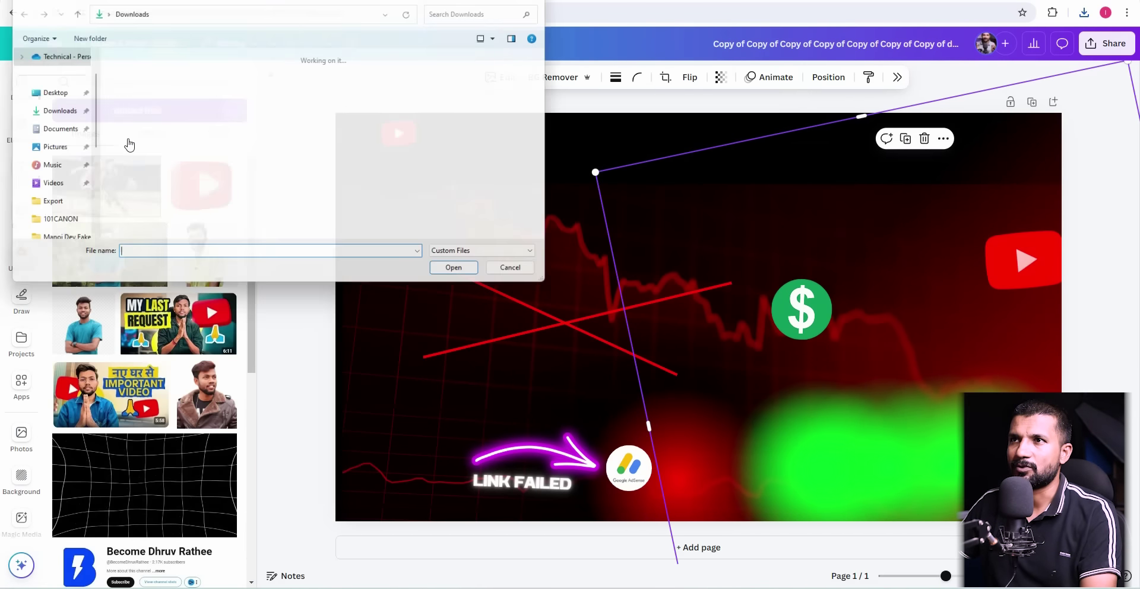
click(137, 113)
click(464, 276)
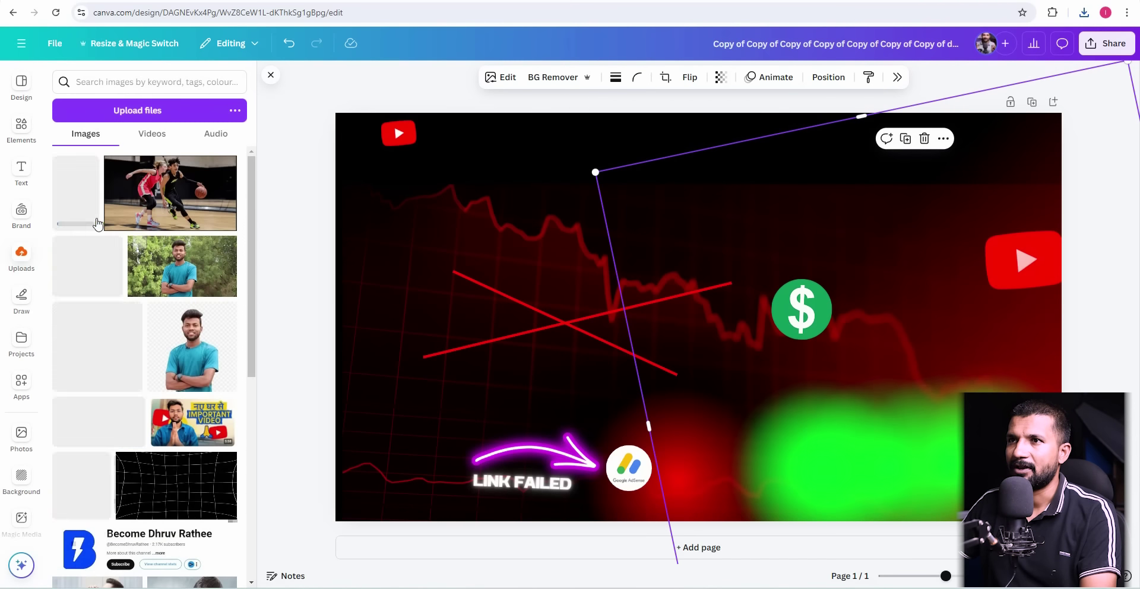
drag(651, 289, 763, 247)
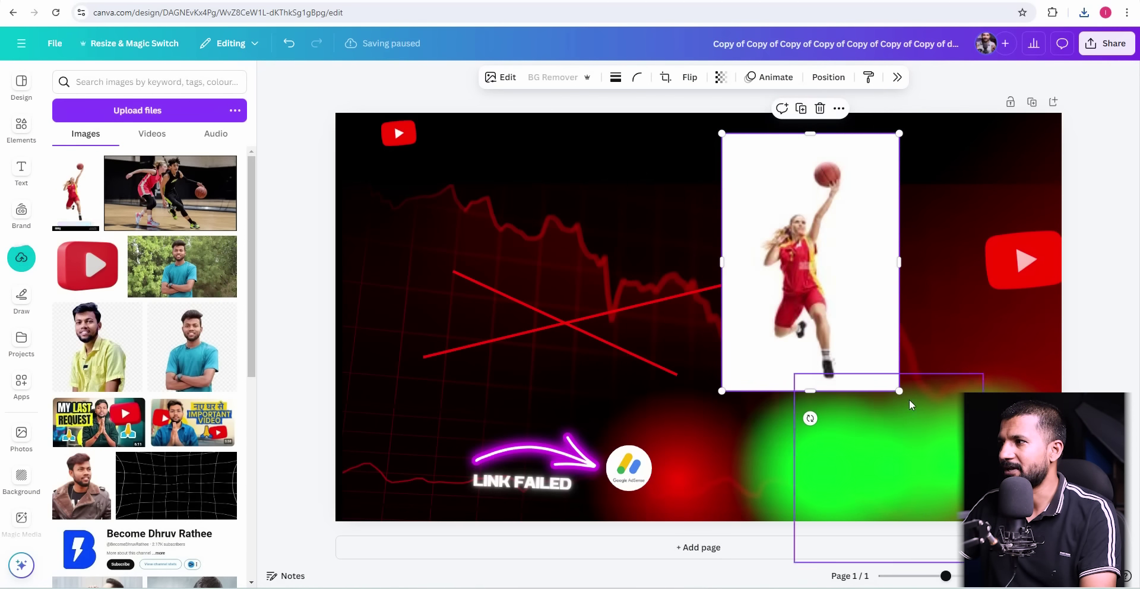
Step: Enlarge the basketball player image on the thumbnail, adjust its position and remove its white background
drag(899, 417, 1040, 585)
mouse_move(869, 367)
mouse_down()
mouse_move(849, 365)
mouse_move(863, 354)
mouse_up()
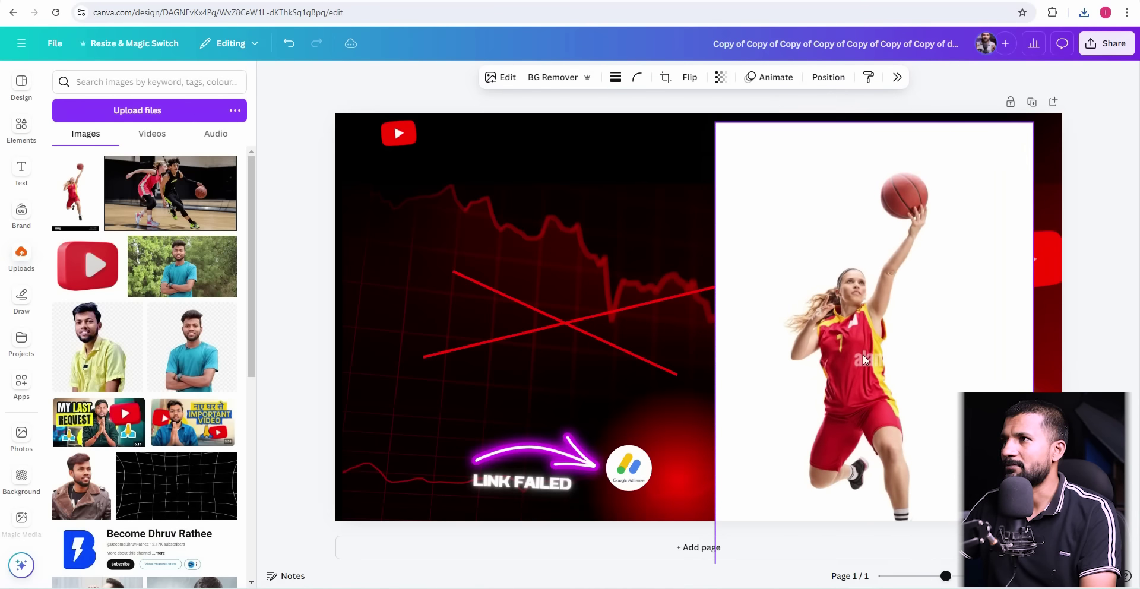
click(551, 83)
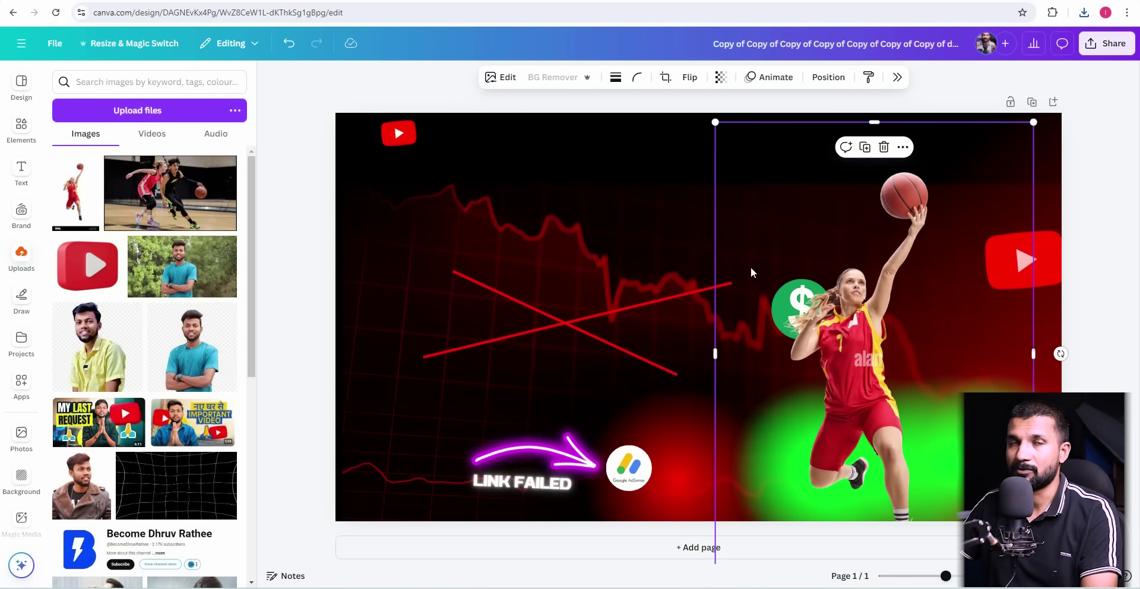
Step: Crop the sides of the female basketball player image, enlarge it and position her on the thumbnail's right half
drag(882, 318, 888, 250)
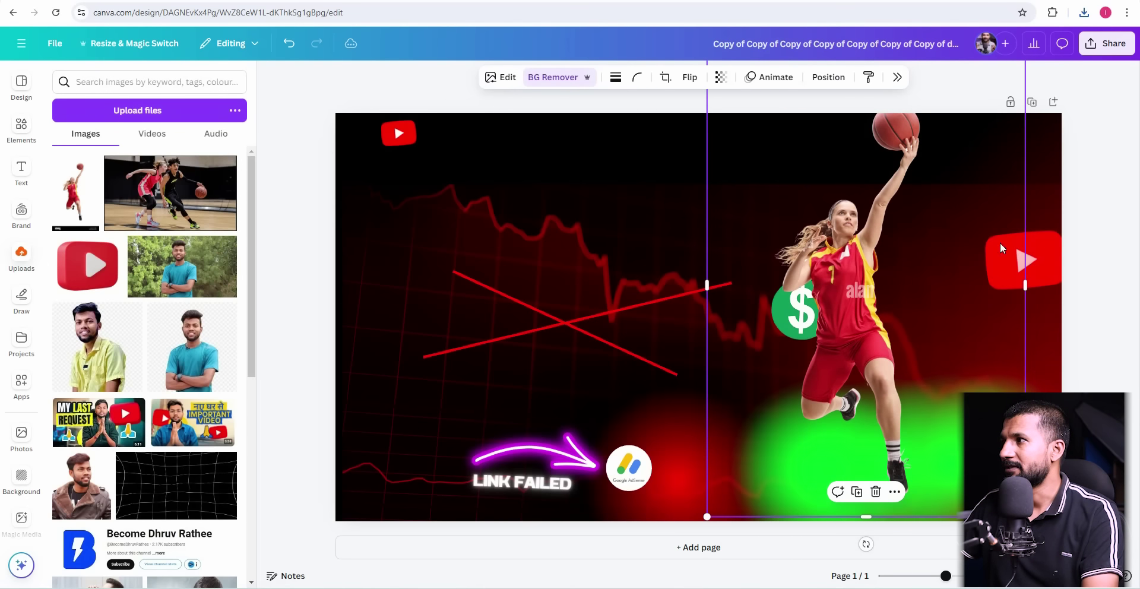
drag(1026, 286, 924, 288)
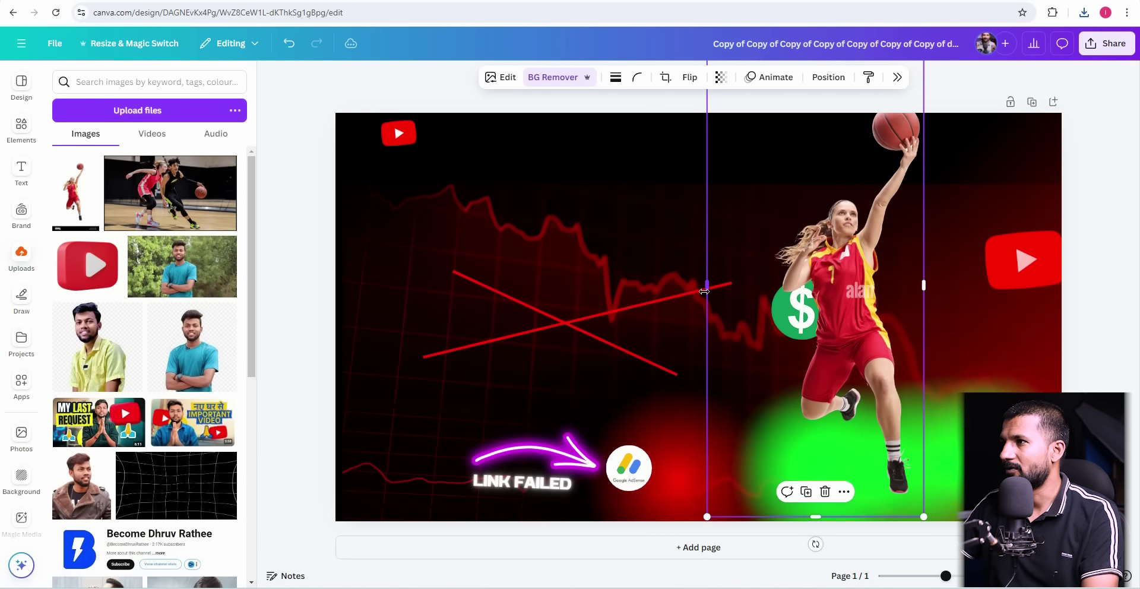
drag(707, 286, 737, 299)
drag(790, 333, 703, 199)
drag(839, 387, 949, 523)
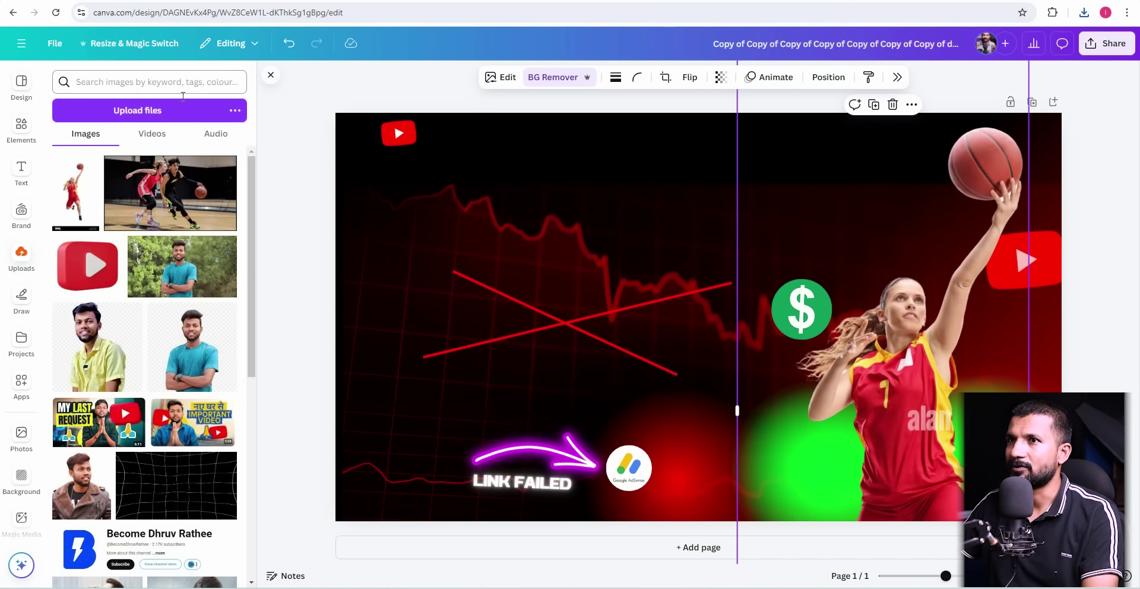
Step: Add the uploaded image of two basketball players, remove its background, enlarge it and place it over the right half
click(171, 193)
drag(686, 294, 576, 294)
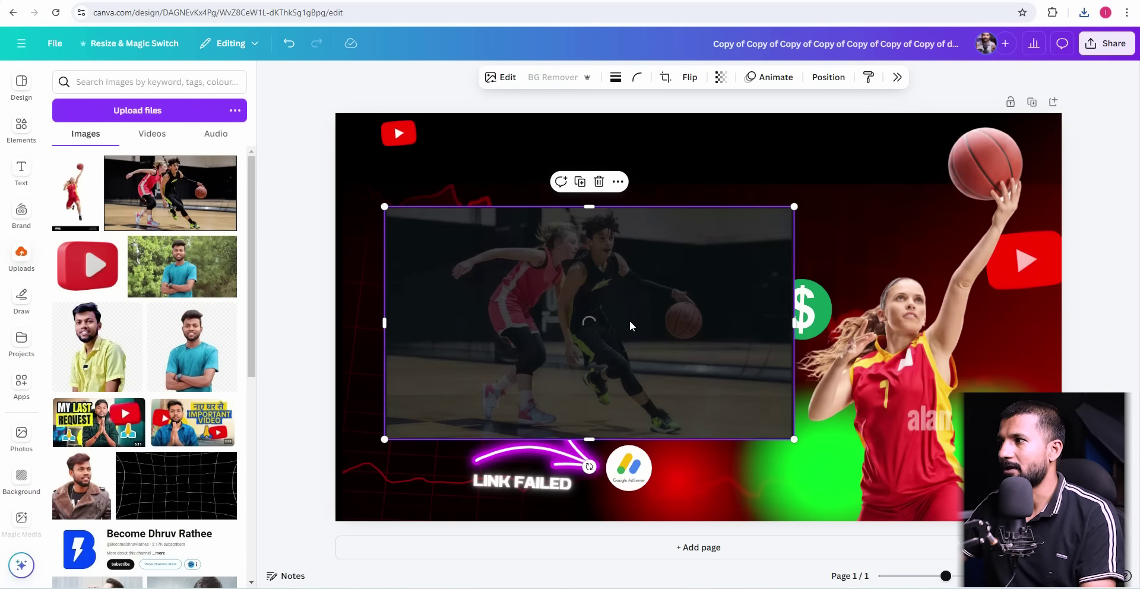
drag(629, 319, 555, 236)
drag(716, 351, 1072, 559)
drag(734, 213, 859, 264)
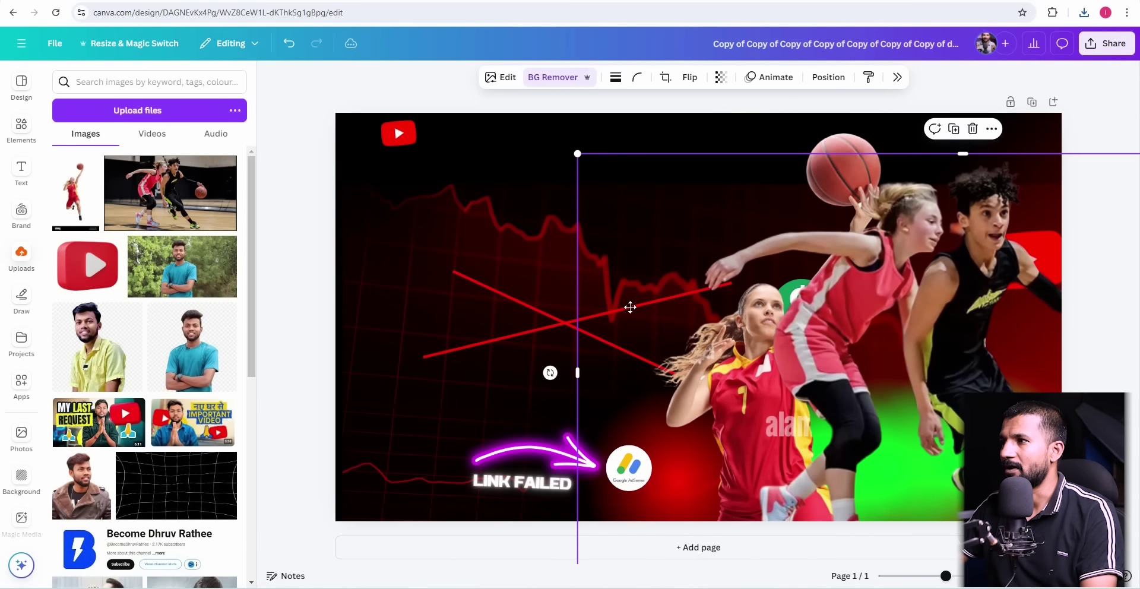
Step: Clear the graph, crossed red lines, green glow, dollar badge and YouTube logos, and flip the two-player image
click(462, 216)
click(445, 221)
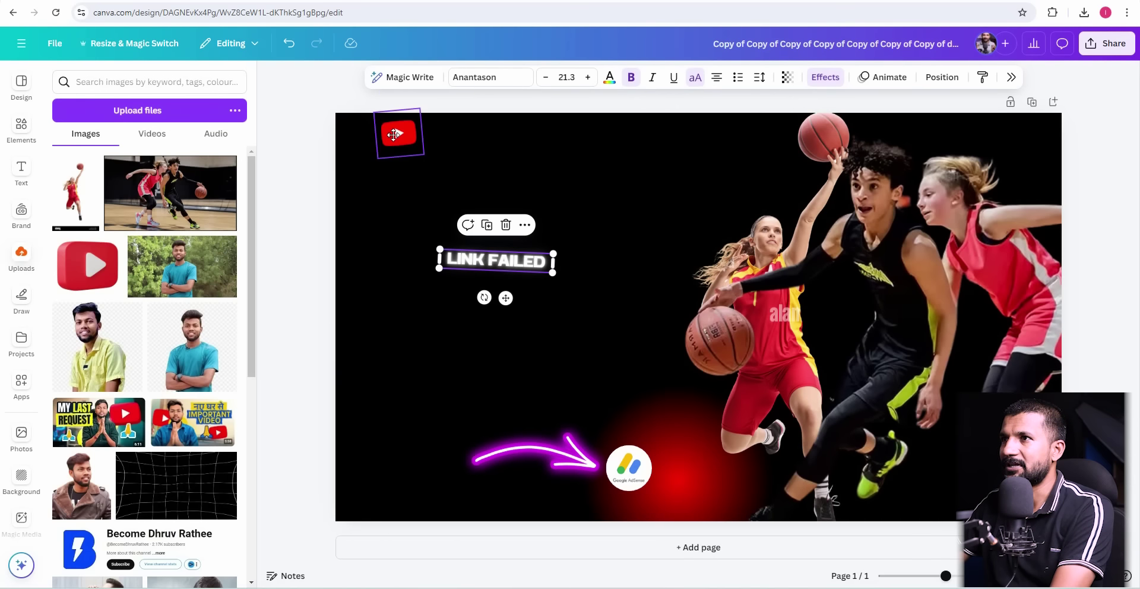
key(Escape)
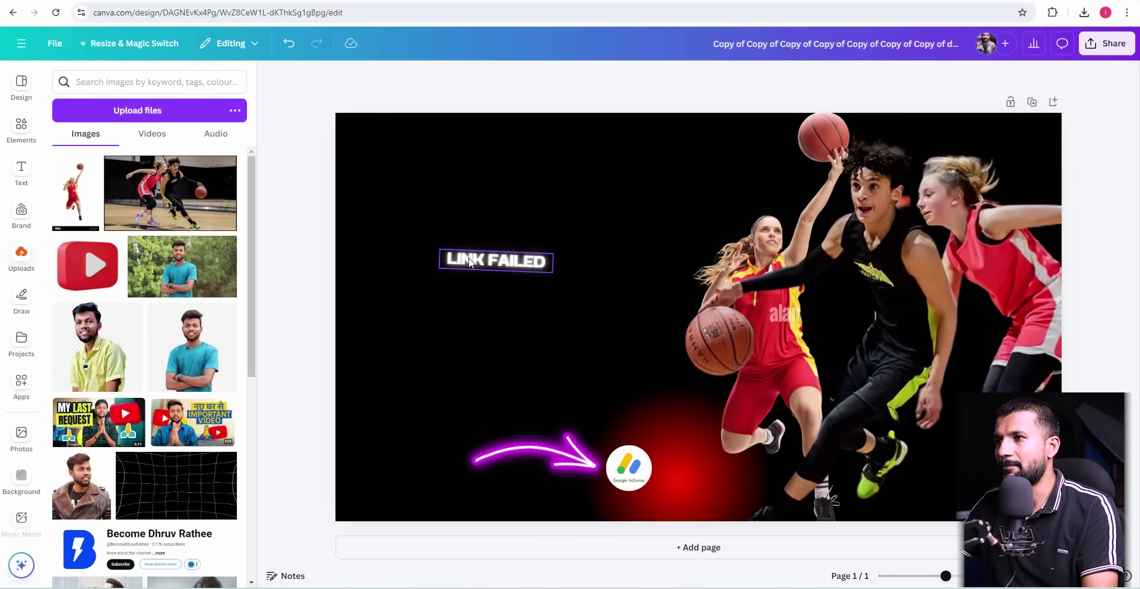
Step: Shift the LINK FAILED text left and the purple arrow slightly up, consulting the NBA Zone channel's videos for reference
drag(470, 263, 435, 256)
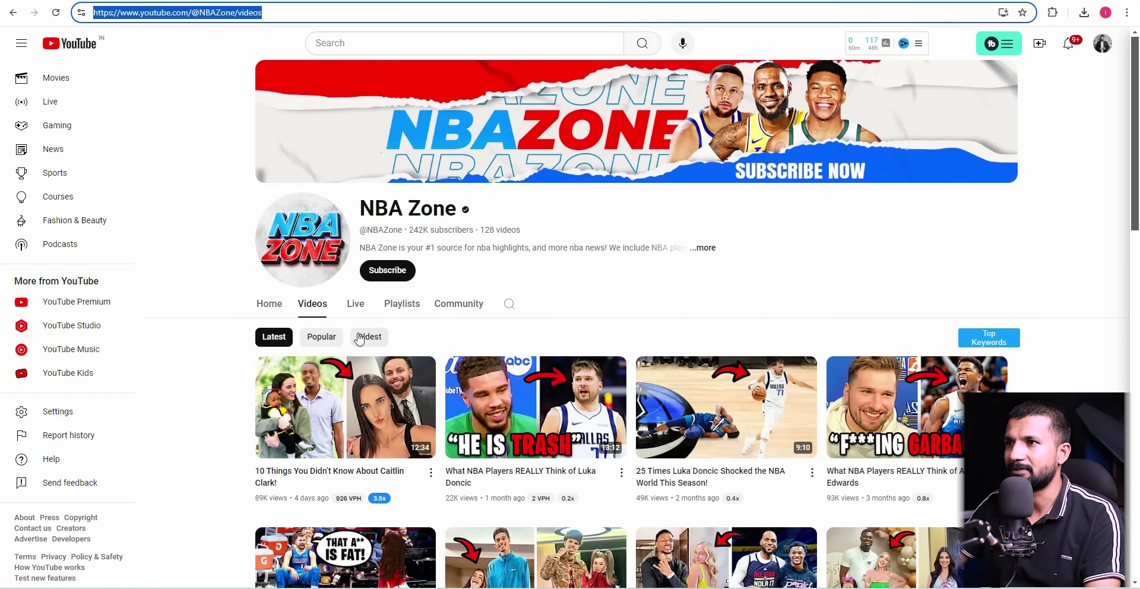
click(359, 339)
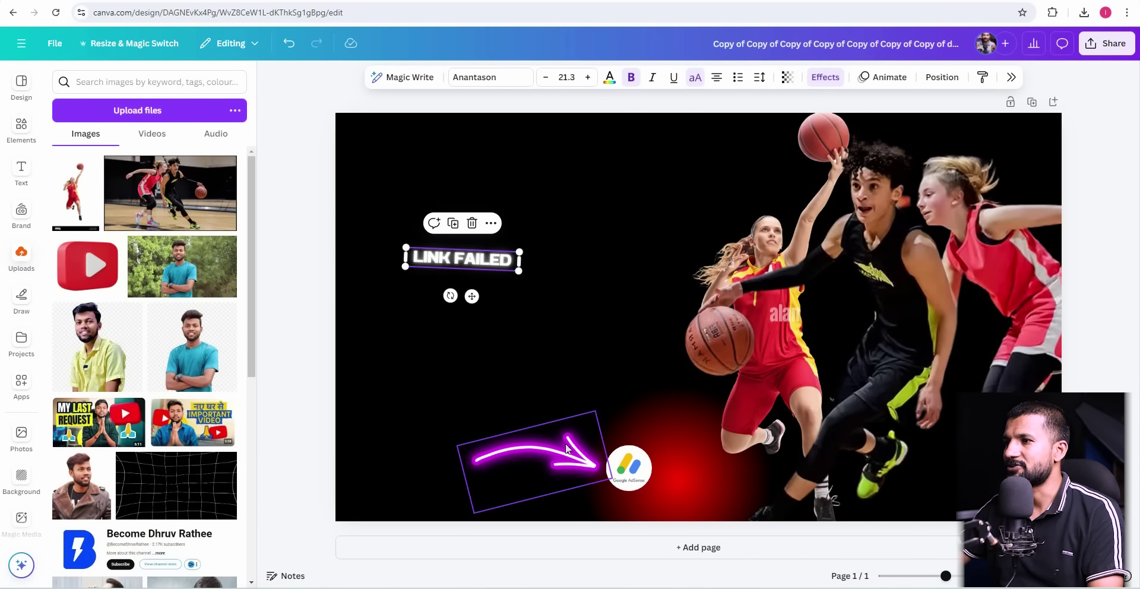
drag(535, 454, 546, 429)
Step: Add a circle shape from the shapes collection, enlarge it greatly and place it over the thumbnail's right side
click(21, 126)
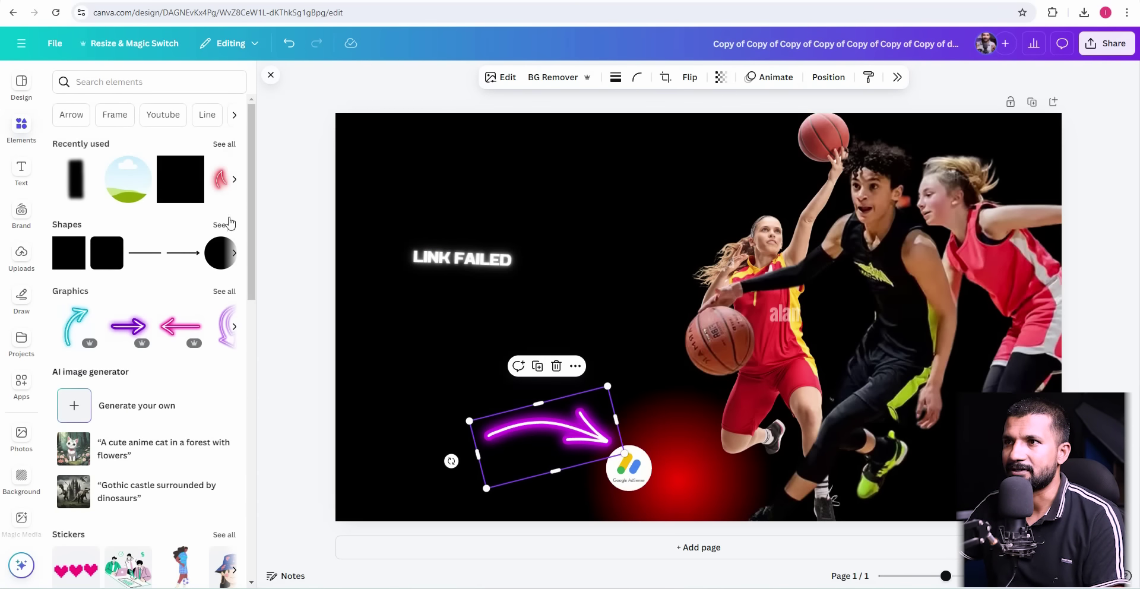
click(224, 225)
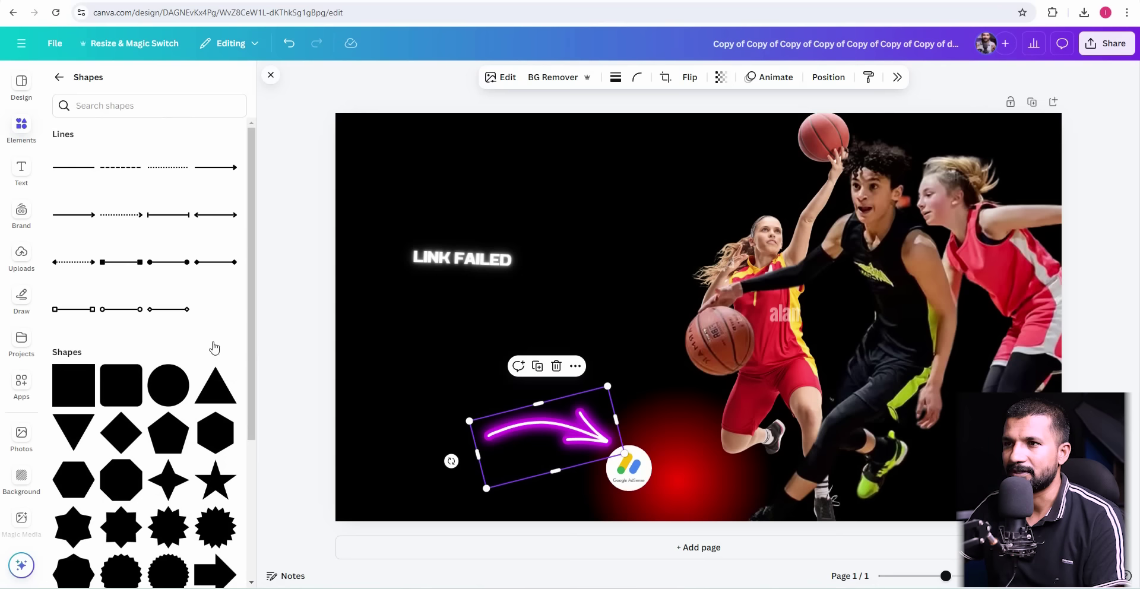
click(167, 392)
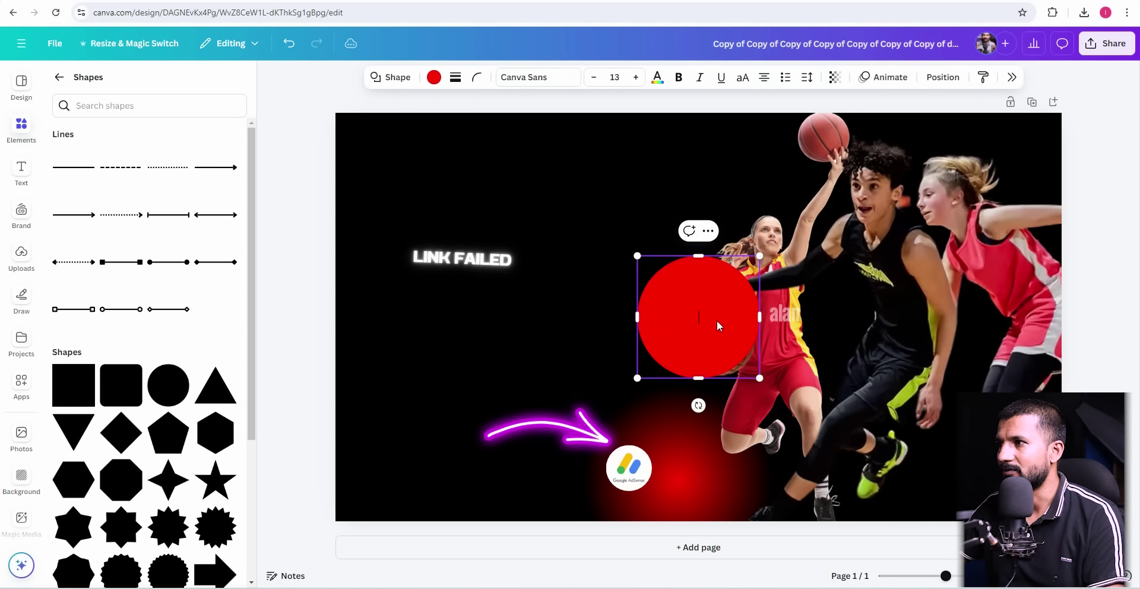
drag(666, 329, 621, 248)
drag(686, 280, 1021, 584)
drag(909, 469, 966, 361)
Step: Rearrange the layers so the large red circle sits behind the basketball players
click(943, 77)
click(1085, 144)
drag(912, 229, 711, 232)
click(1118, 82)
click(938, 283)
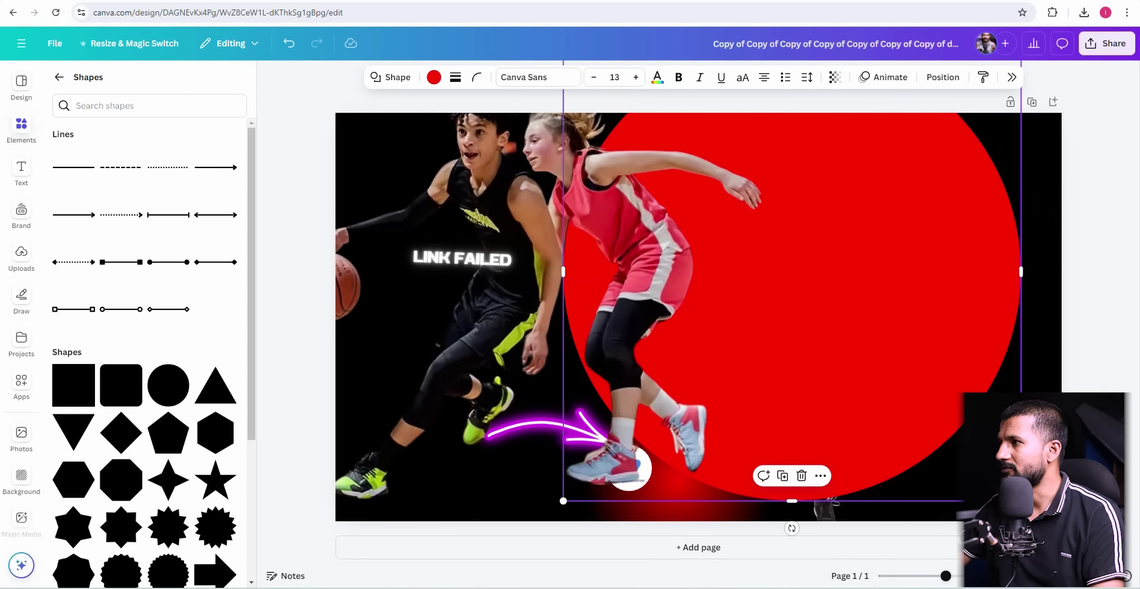
Step: Give the red circle a solid border with the yellow-green gradient colour and a weight of 6
click(456, 78)
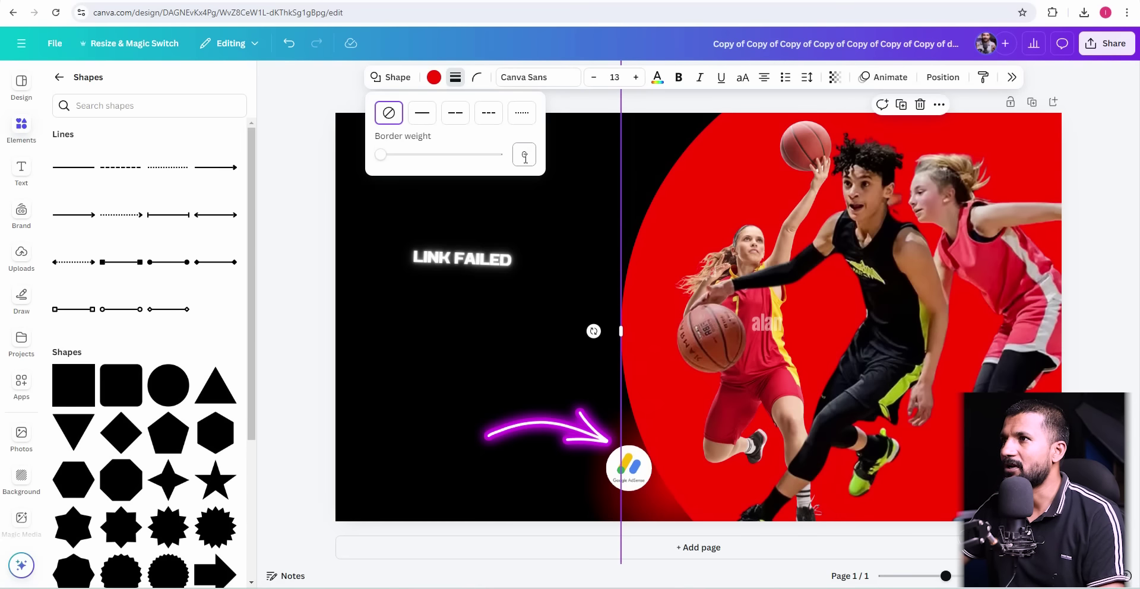
text(2)
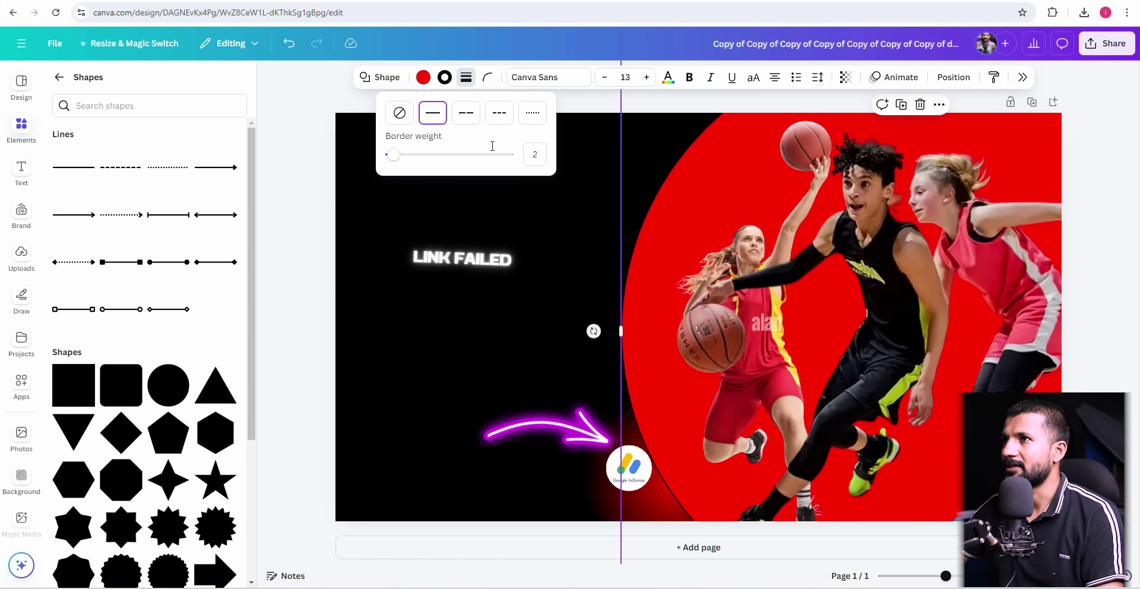
click(445, 77)
click(1046, 168)
click(970, 338)
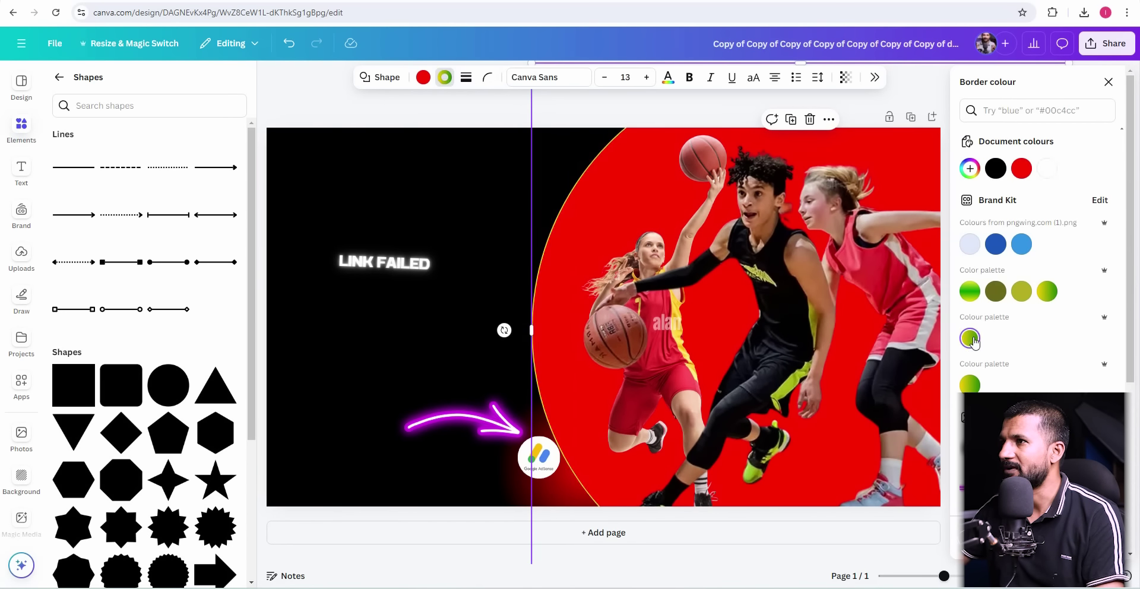
click(468, 77)
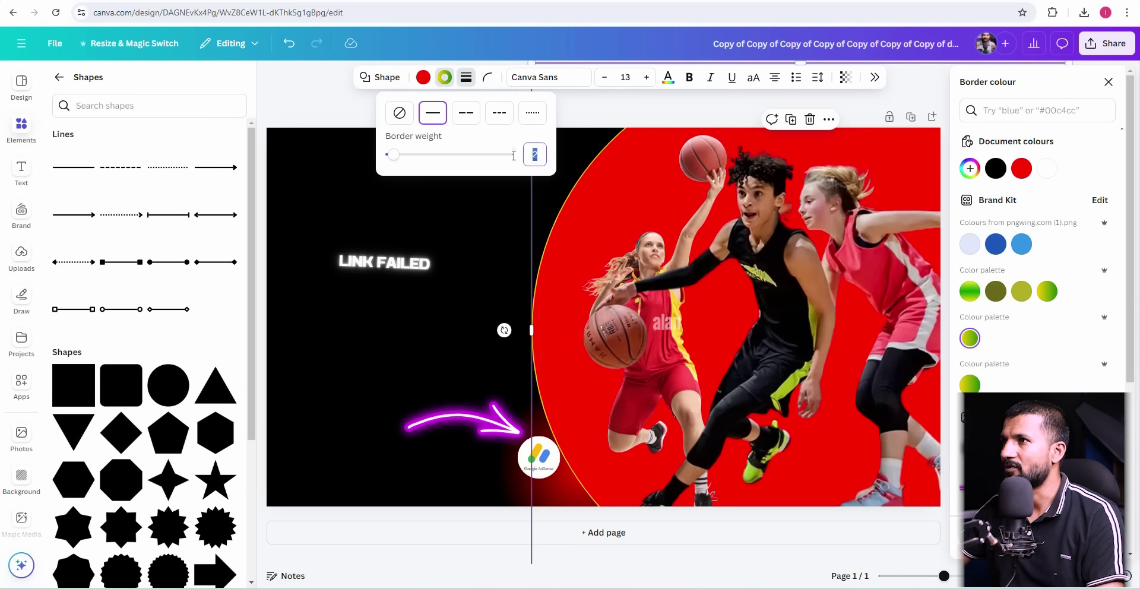
text(4)
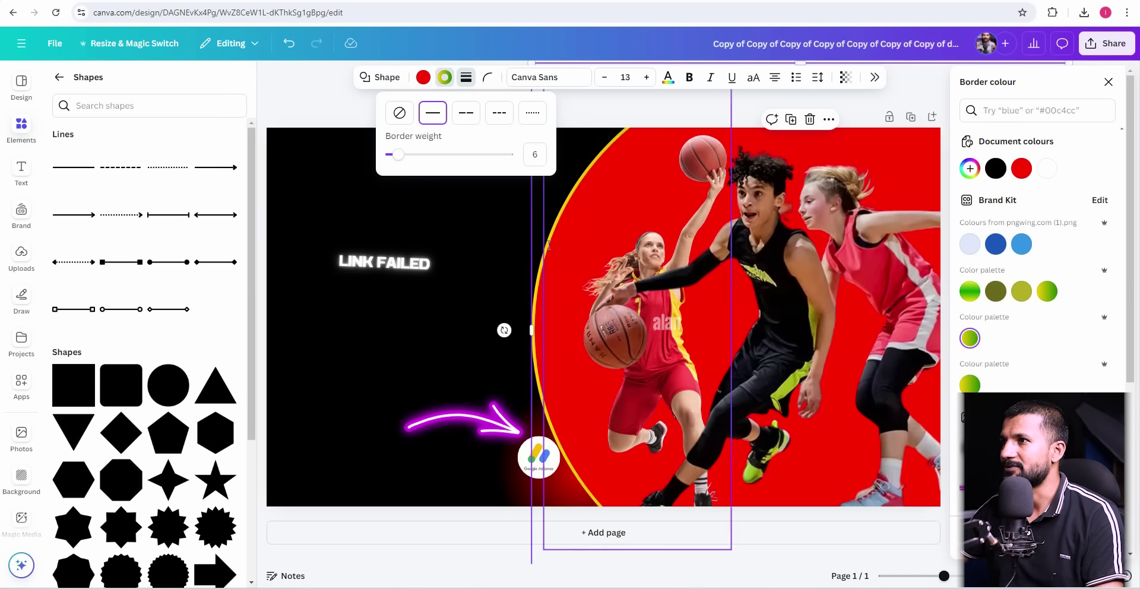
Step: Replace LINK FAILED with a straightened BEST heading at size 127 and add MOMENT beneath it in matching style
click(442, 265)
click(442, 266)
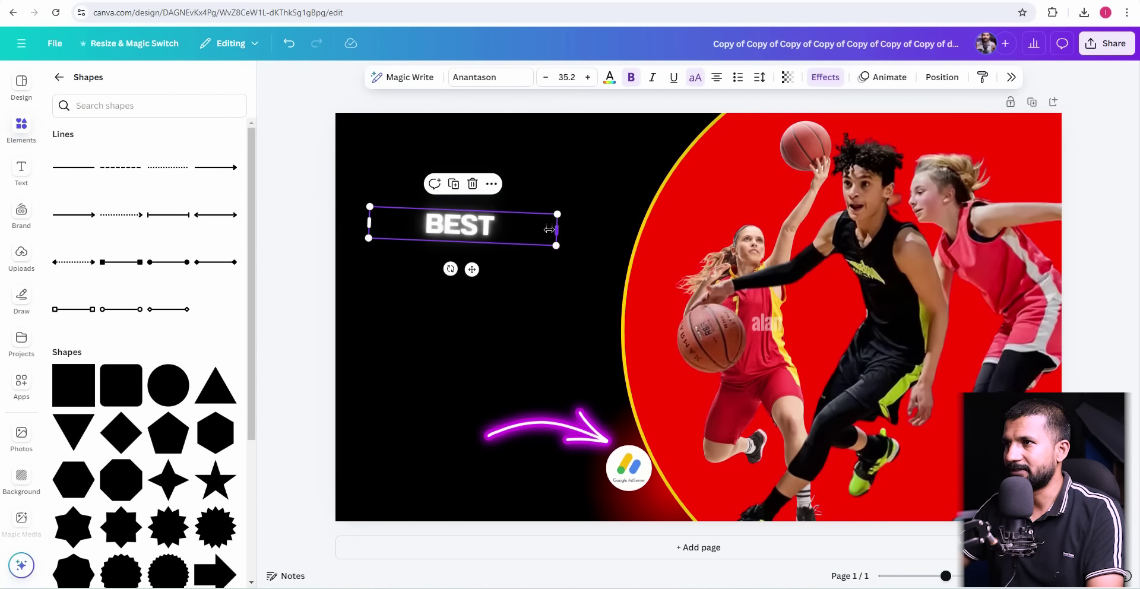
drag(548, 230, 651, 333)
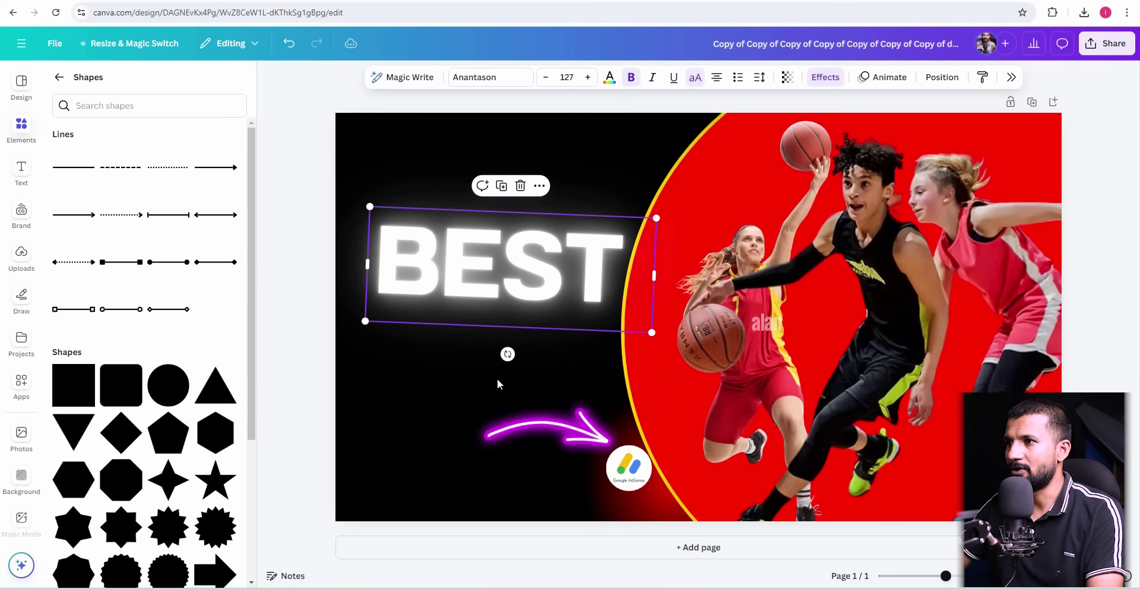
drag(510, 360, 537, 393)
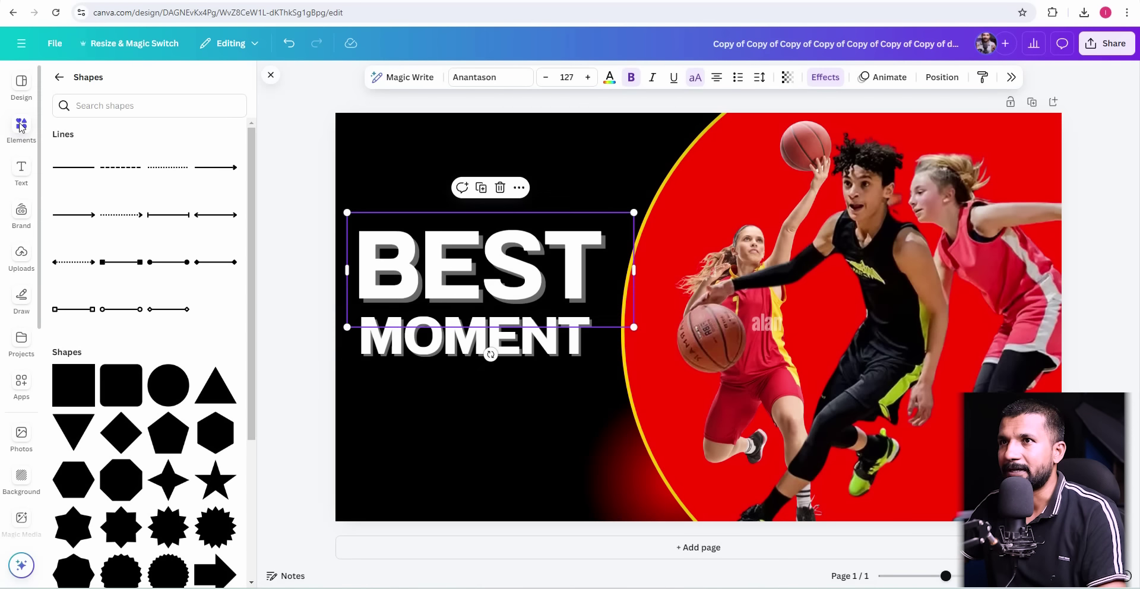
Step: Add blurred glow graphics to the black background: yellow at the lower left, green at the bottom centre and red along the top
click(22, 82)
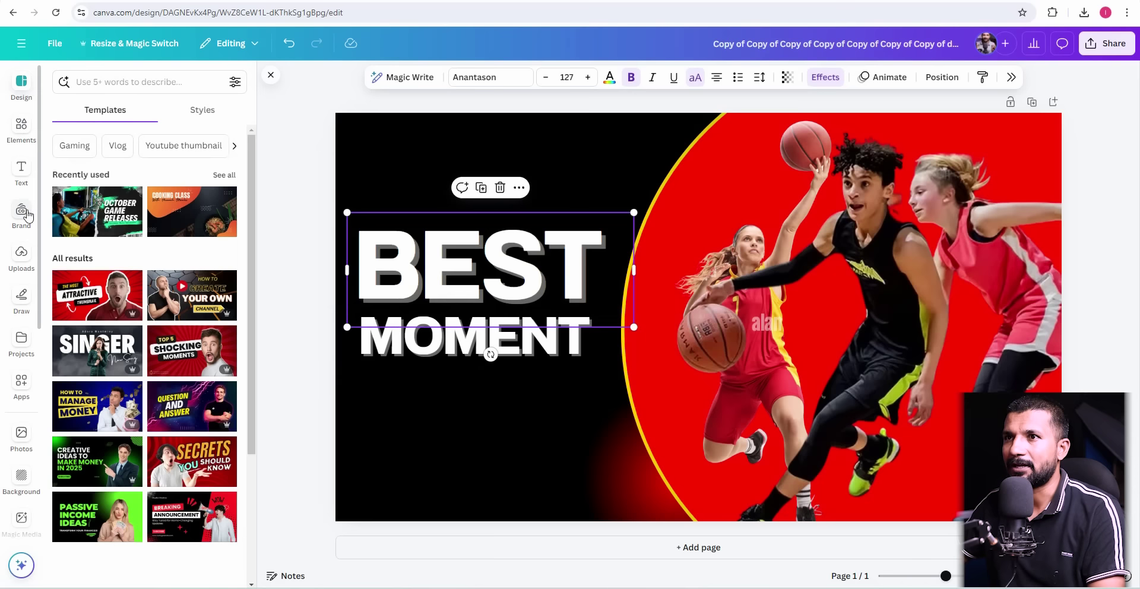
click(21, 255)
click(22, 131)
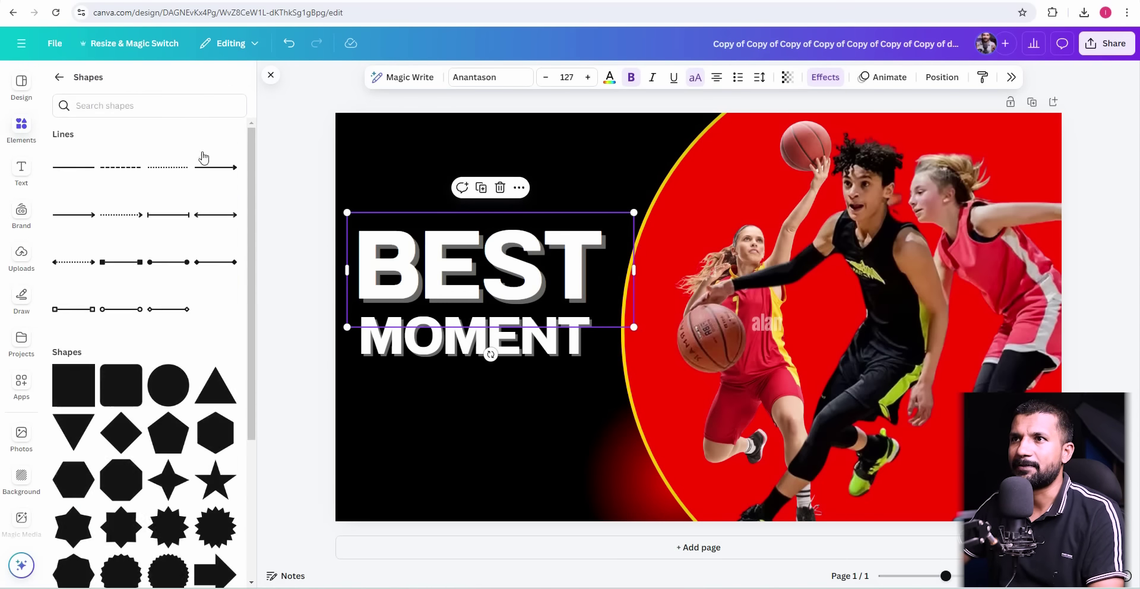
click(60, 78)
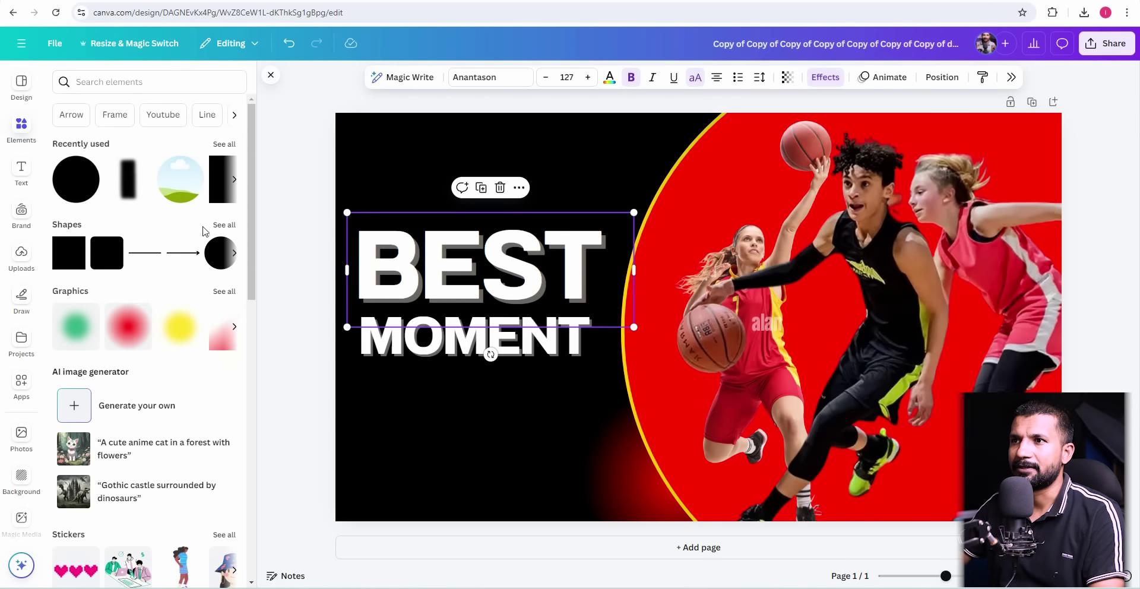
click(180, 326)
drag(683, 346, 315, 574)
click(128, 326)
drag(649, 318, 649, 541)
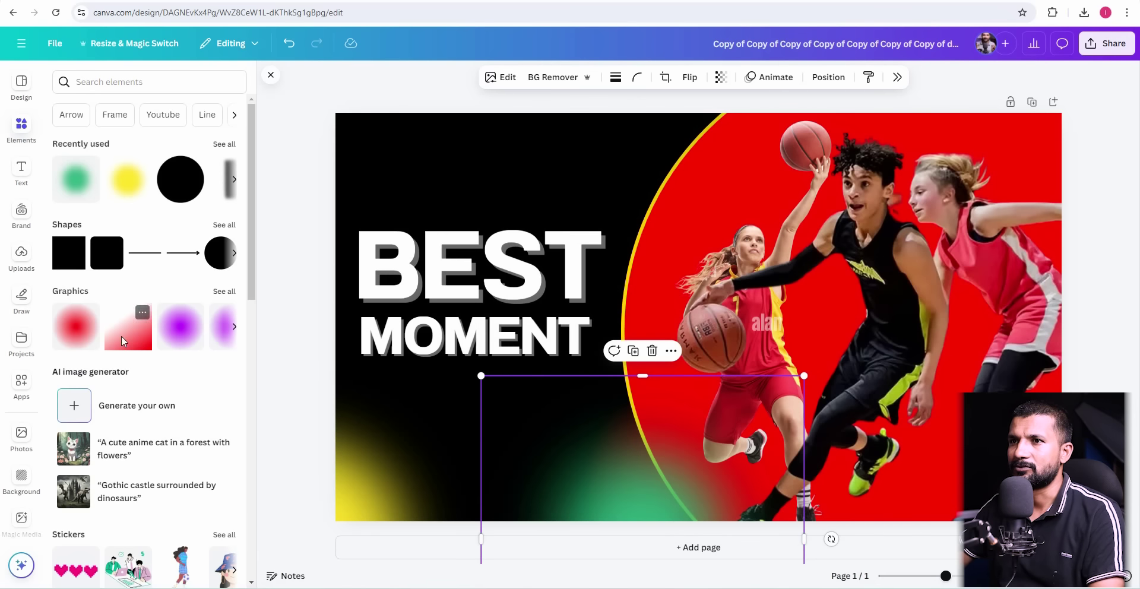
click(75, 326)
drag(689, 345, 343, 111)
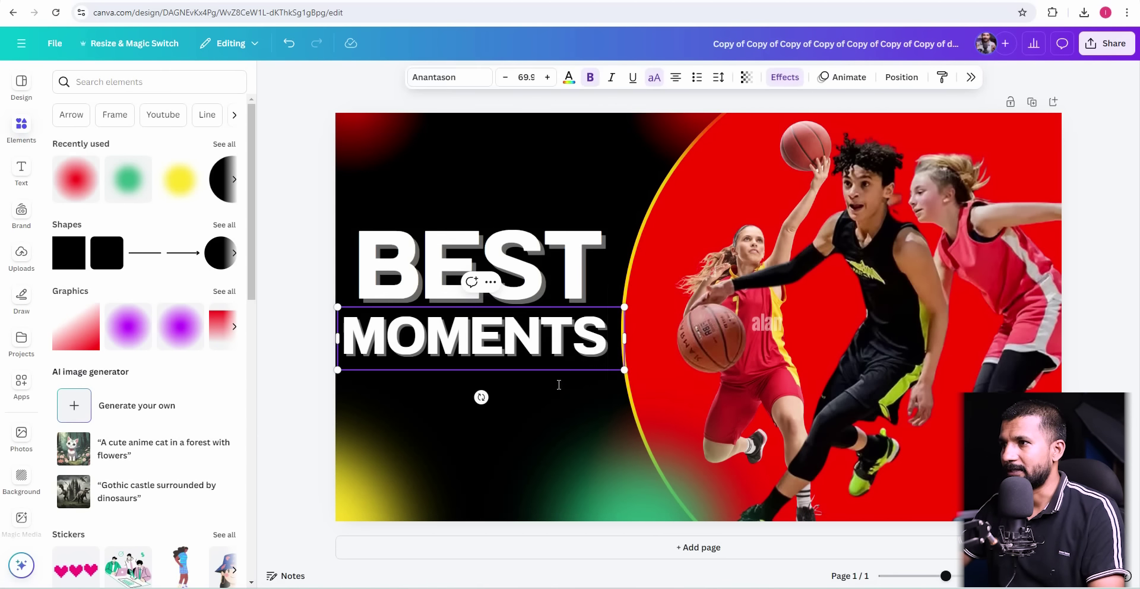
Step: Change the MOMENT text to MOMENTS and align it beneath BEST
click(507, 374)
drag(496, 354, 506, 351)
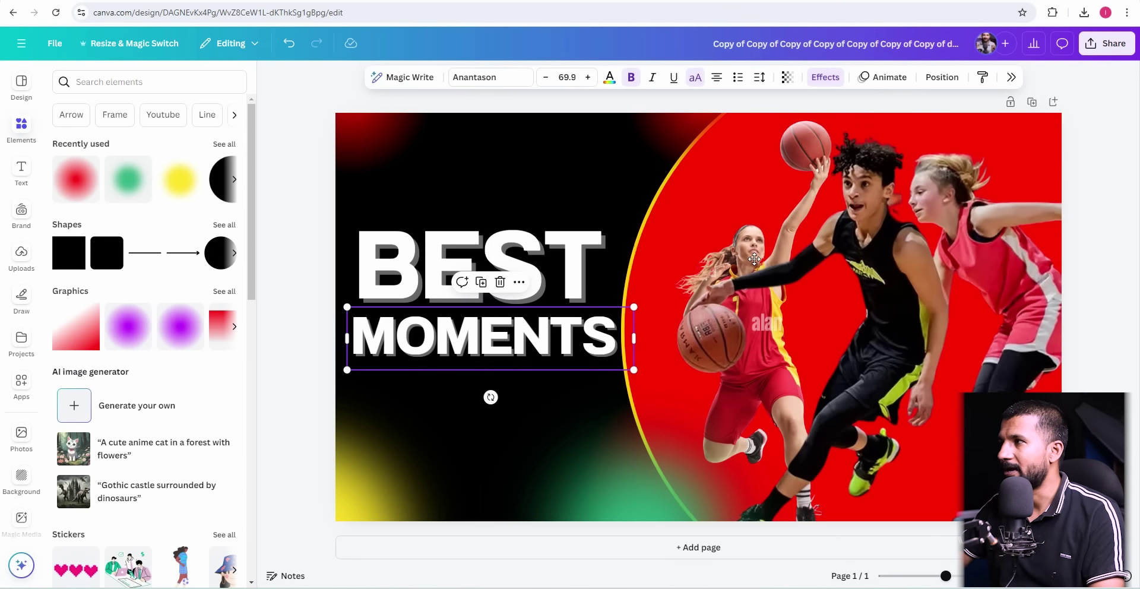
Step: Download the finished thumbnail as a JPG at an increased size
click(1107, 43)
click(926, 356)
click(1018, 131)
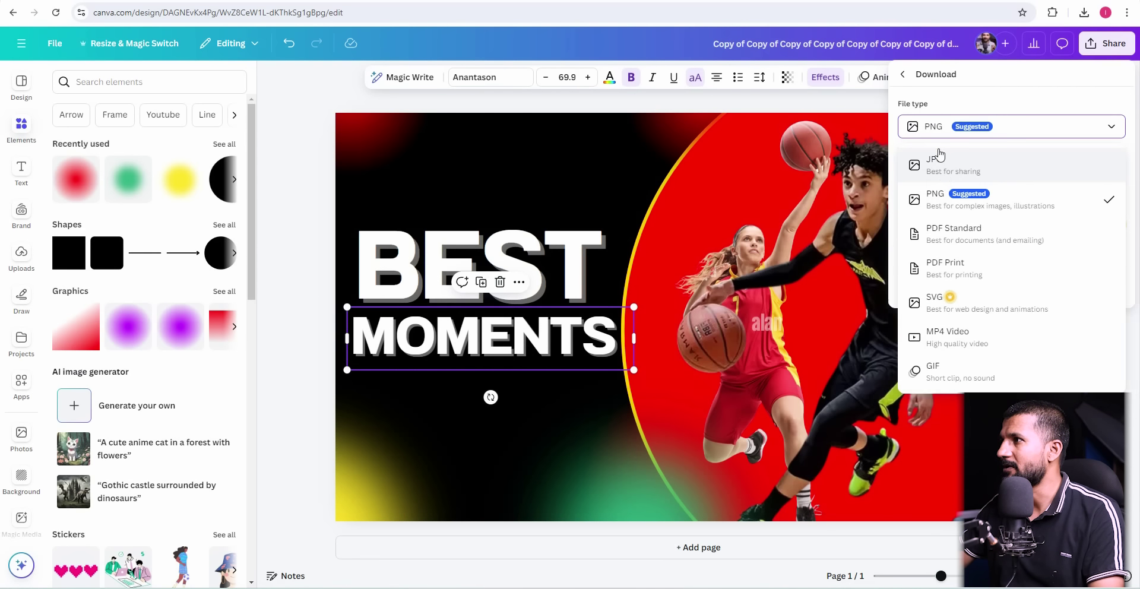
click(937, 152)
drag(938, 168, 1051, 169)
click(1025, 304)
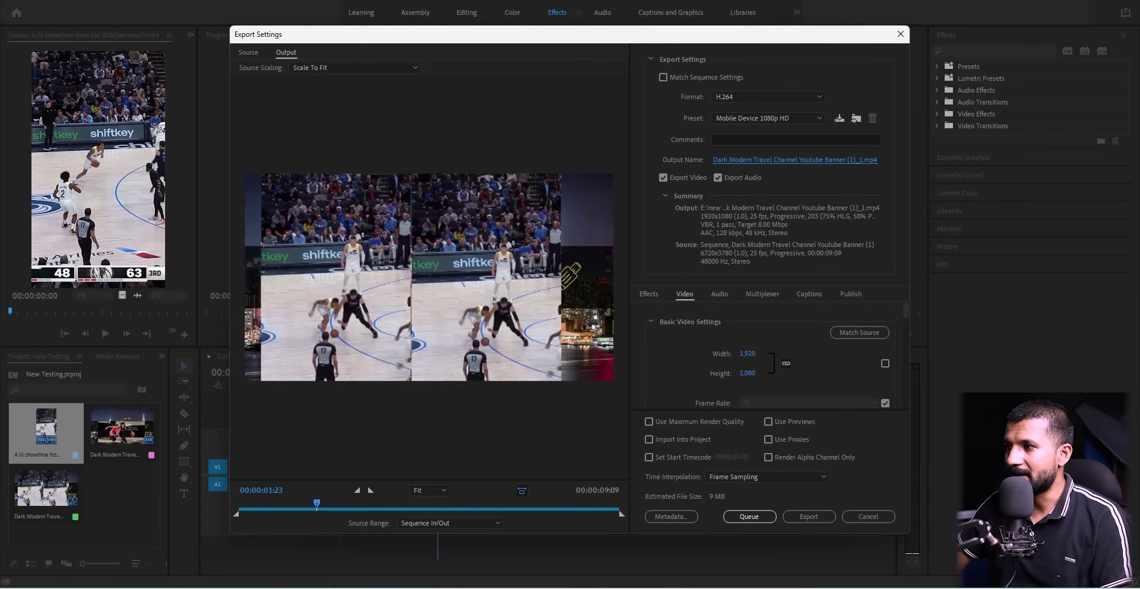
Step: Switch to Premiere Pro and cancel the open Export Settings dialog
click(858, 518)
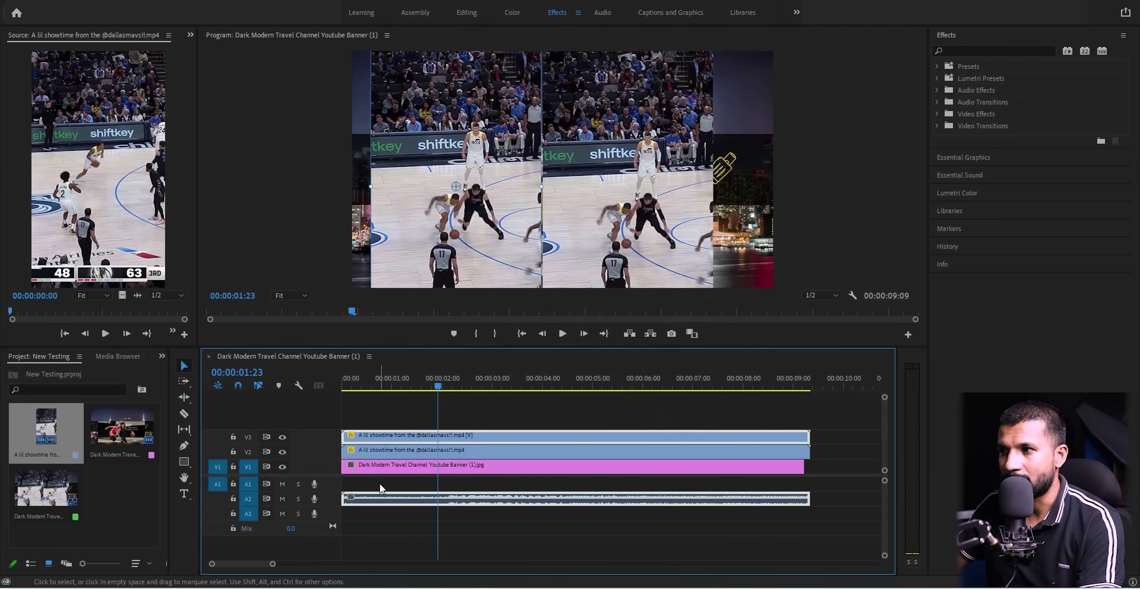
click(379, 483)
click(388, 496)
click(287, 500)
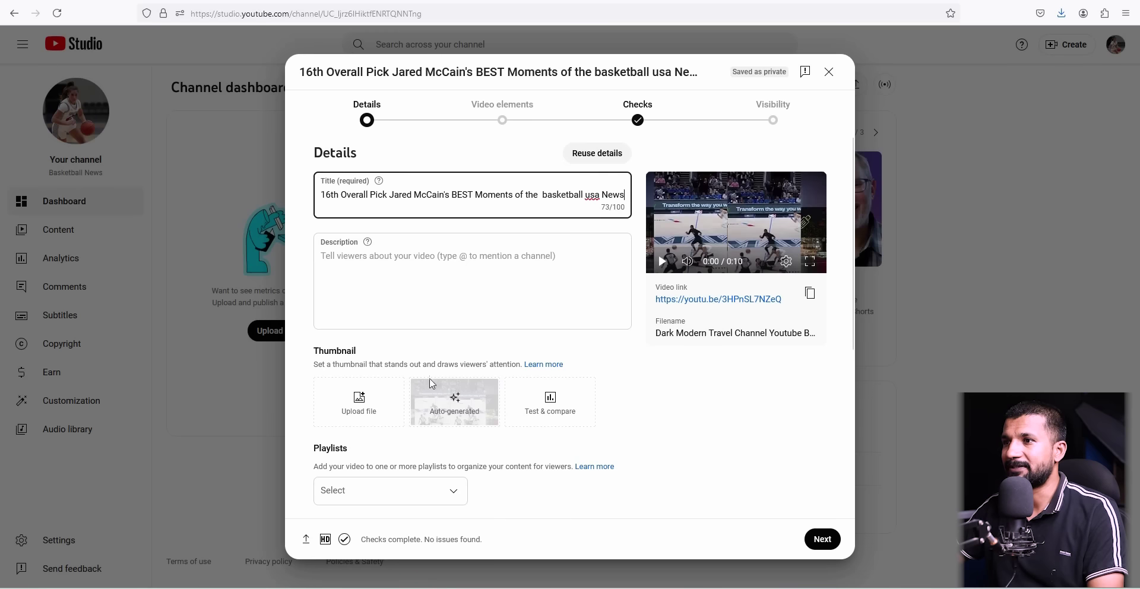
Step: In YouTube Studio, upload the downloaded BEST MOMENTS image as the video's thumbnail
click(360, 404)
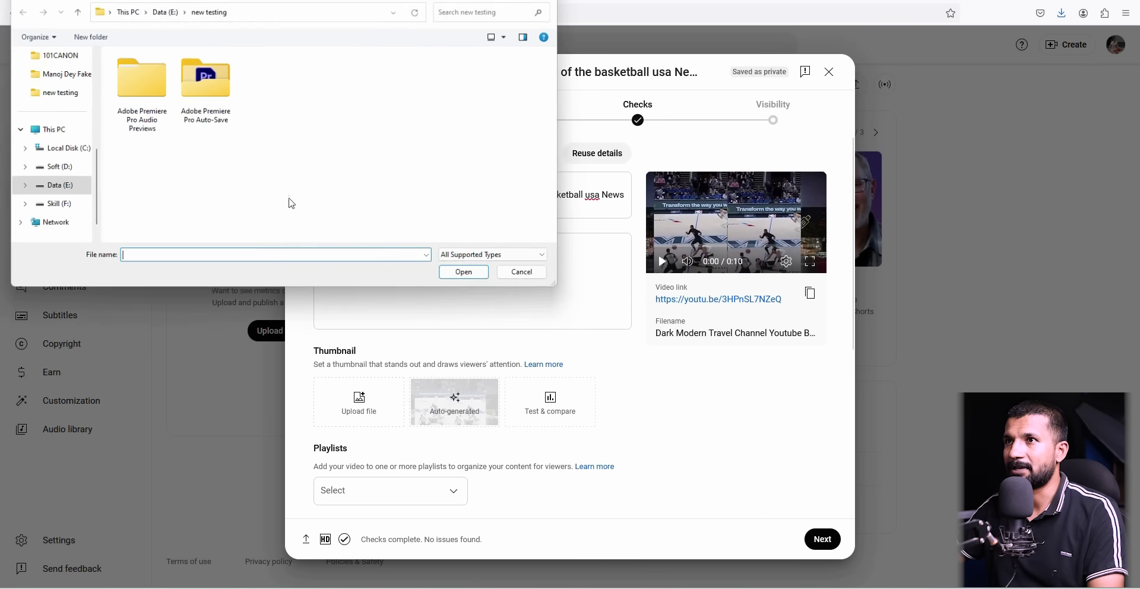
scroll(59, 173, up, 3)
click(51, 153)
click(139, 113)
click(469, 276)
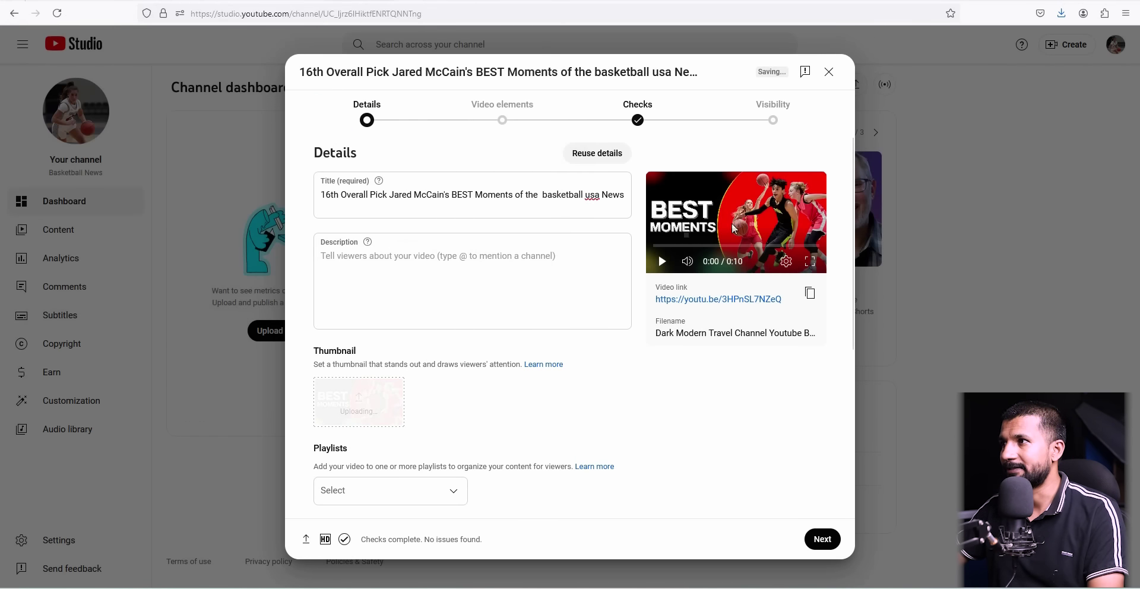
Step: Mark the video as not made for kids and continue to the video elements stage
click(824, 539)
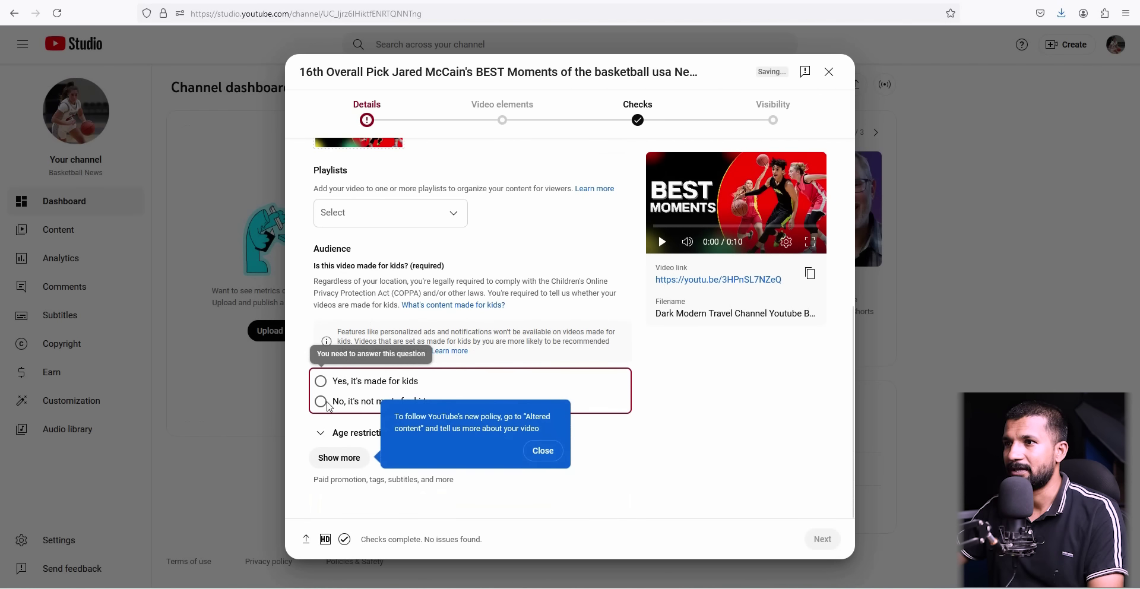
click(837, 544)
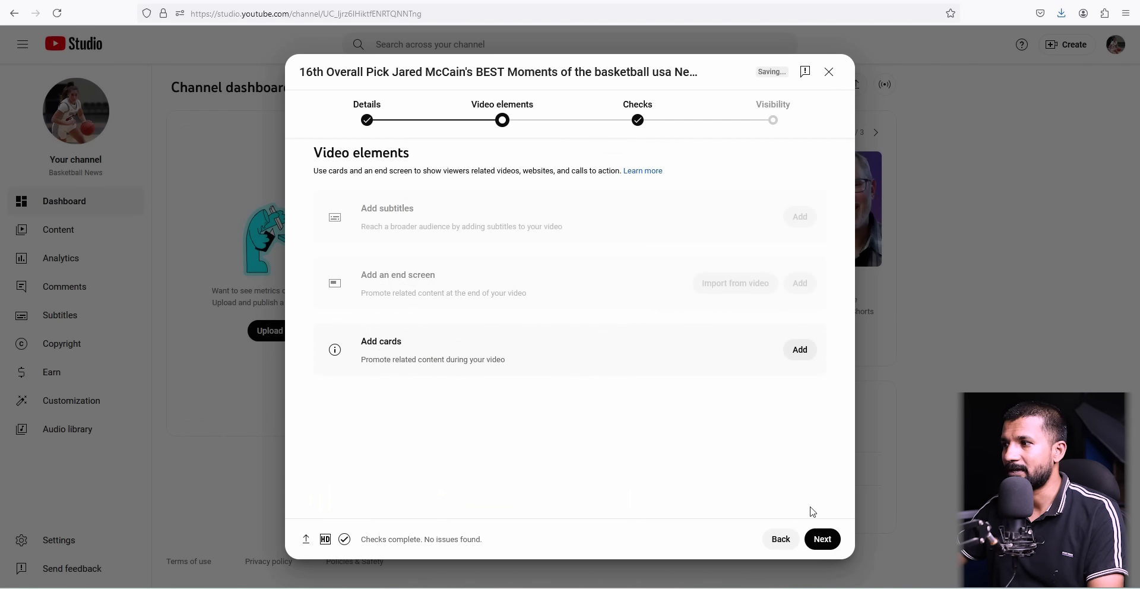
Step: Go back to the video's details stage, expand the additional settings and review the tags
click(778, 539)
scroll(705, 423, down, 7)
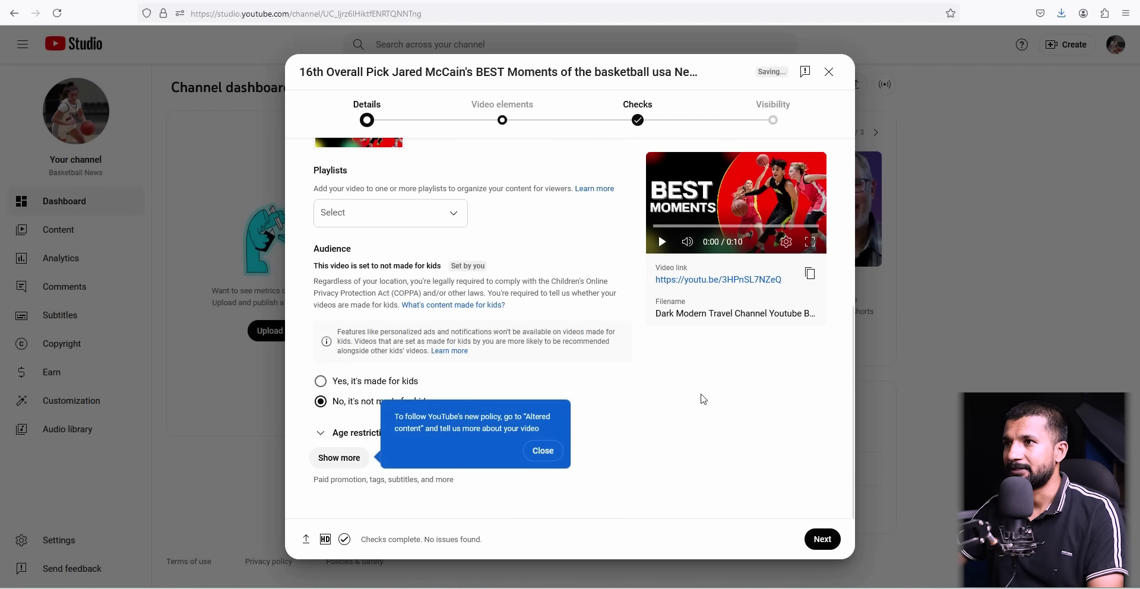
click(351, 458)
scroll(532, 343, down, 10)
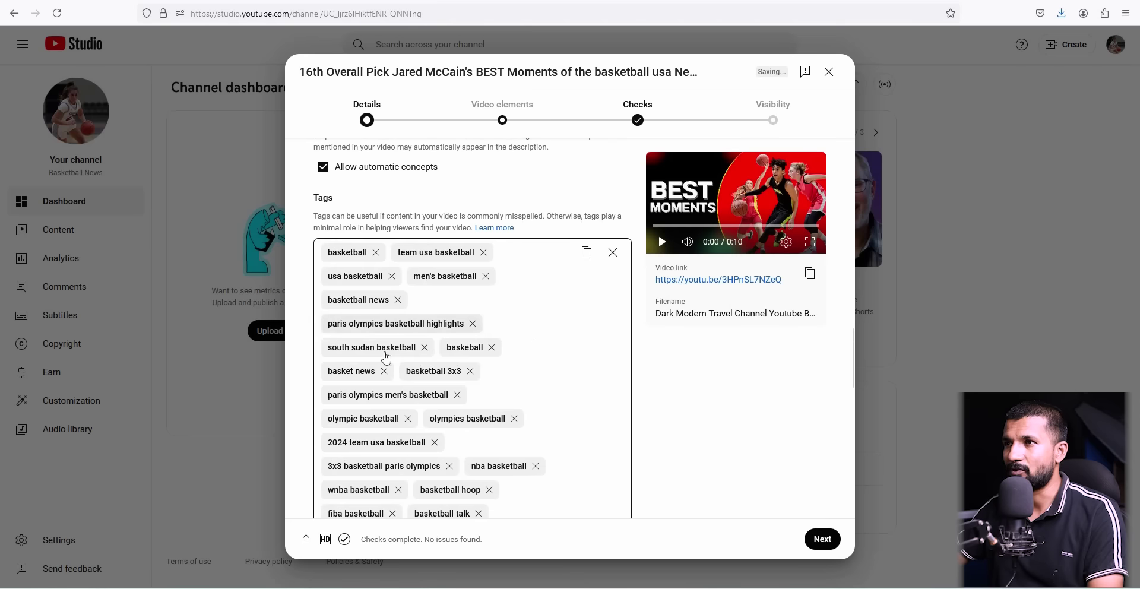
Step: Continue through the video elements, checks and visibility stages, publish the video and dismiss the sharing dialog
click(825, 543)
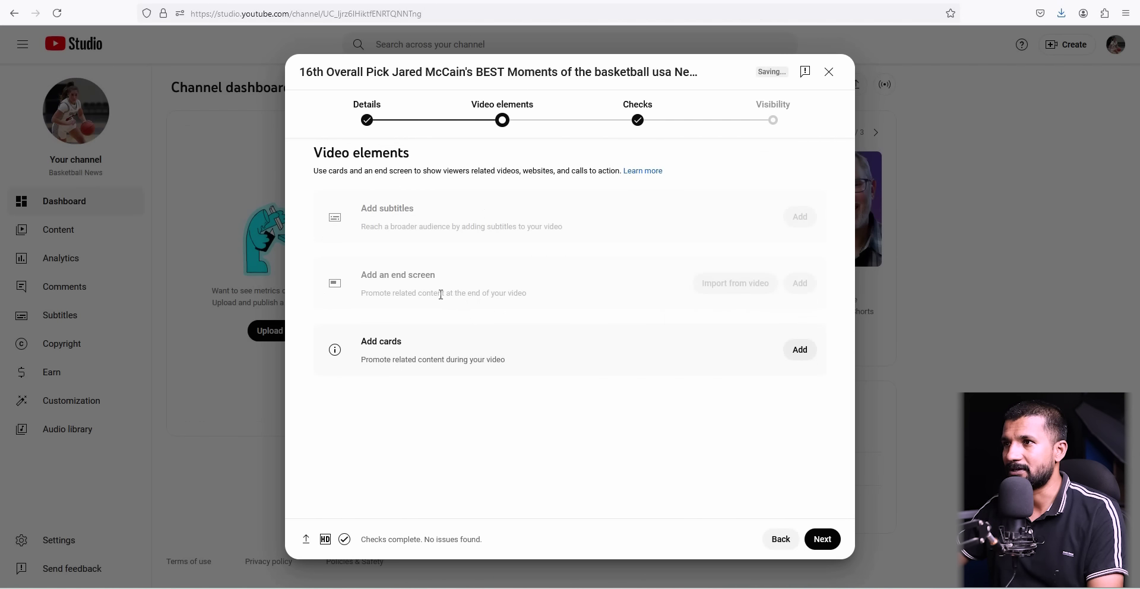
click(824, 542)
click(822, 539)
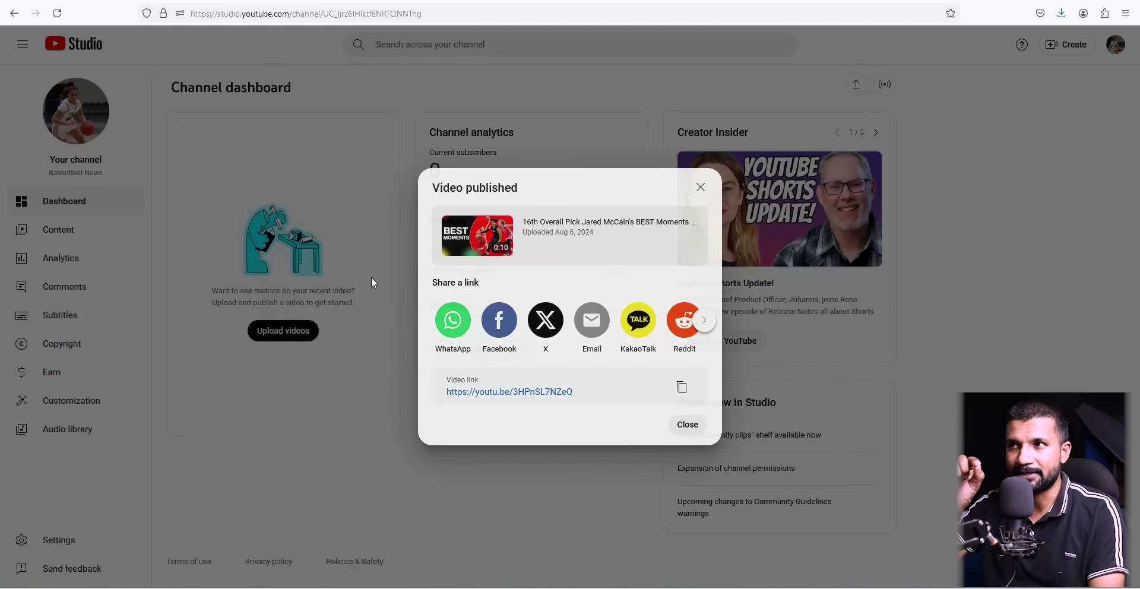
click(687, 424)
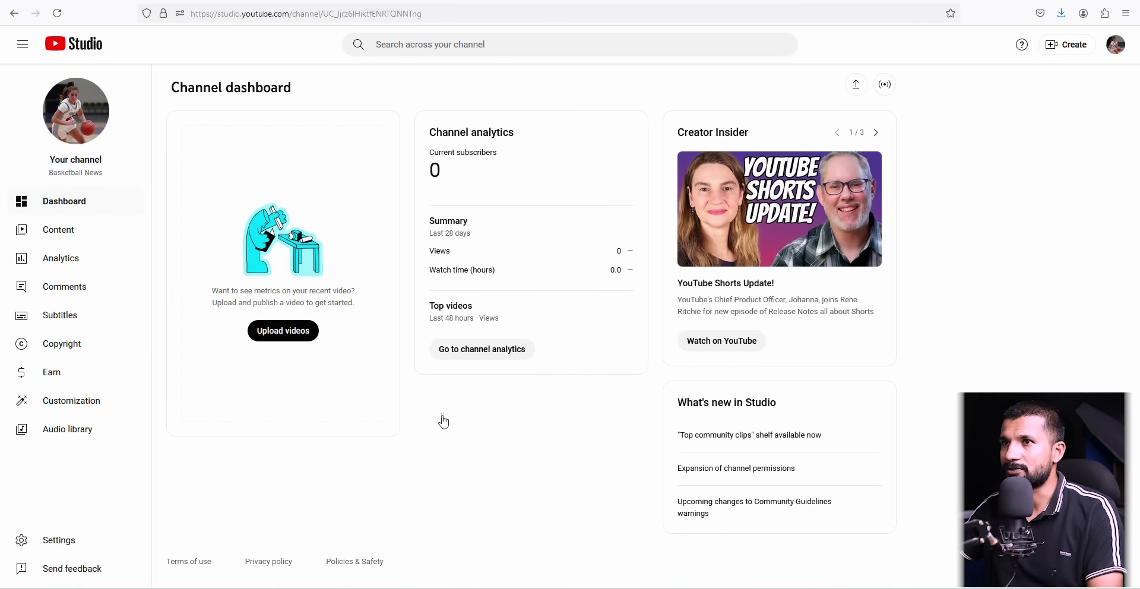
Step: Open the channel's content list and bring up the uploaded video's details page in a new browser tab
click(69, 229)
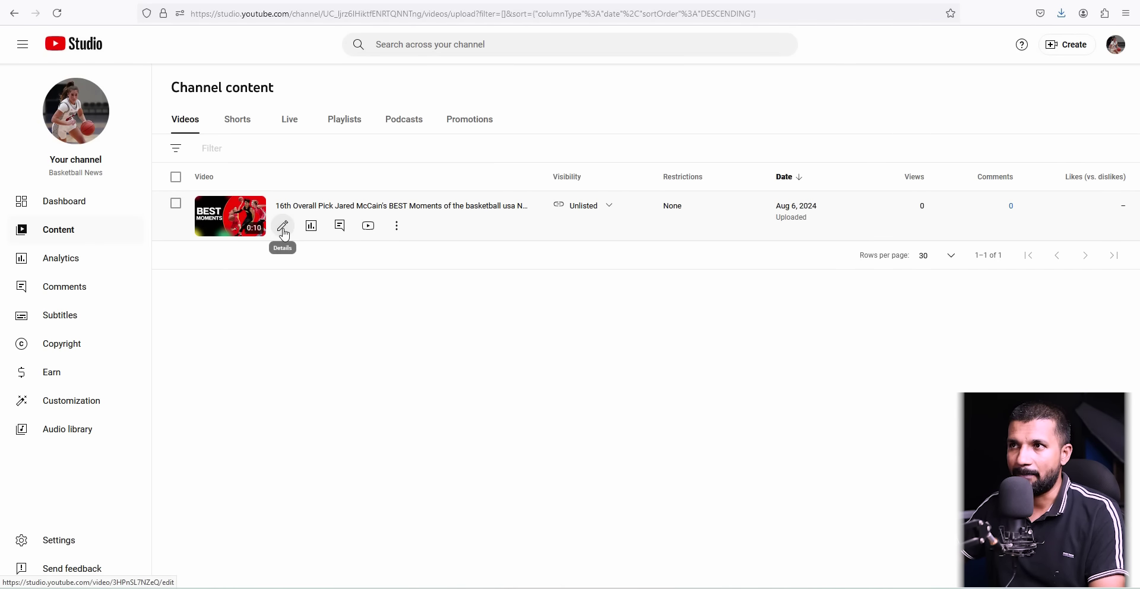
right_click(330, 220)
click(364, 225)
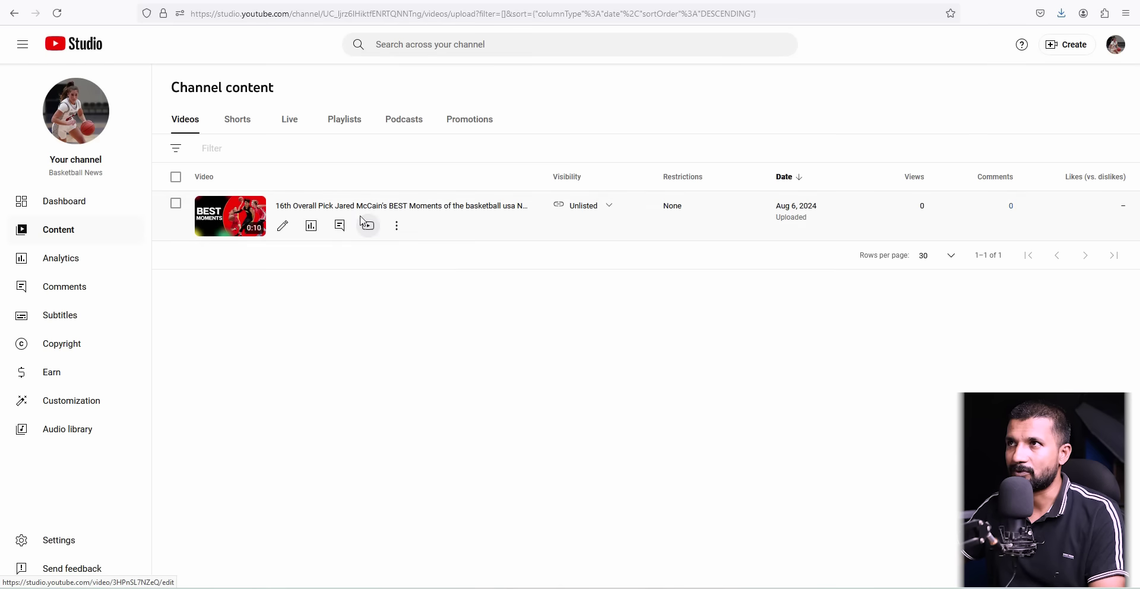
key(ctrl+Tab)
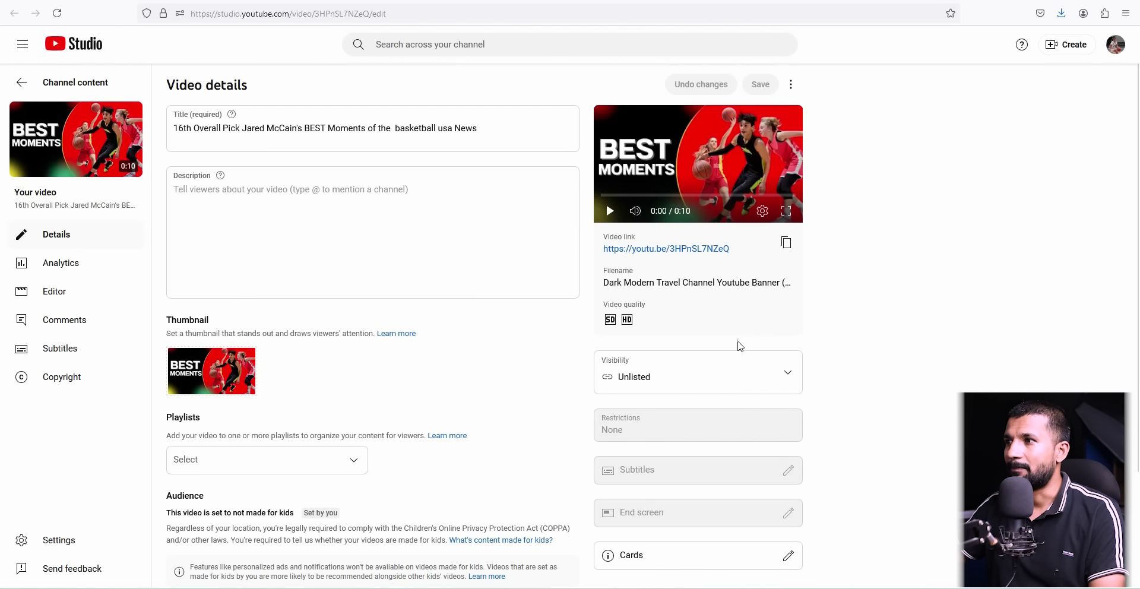
Step: Set the video's visibility to Public and save the change
click(716, 383)
click(645, 424)
click(871, 543)
click(756, 84)
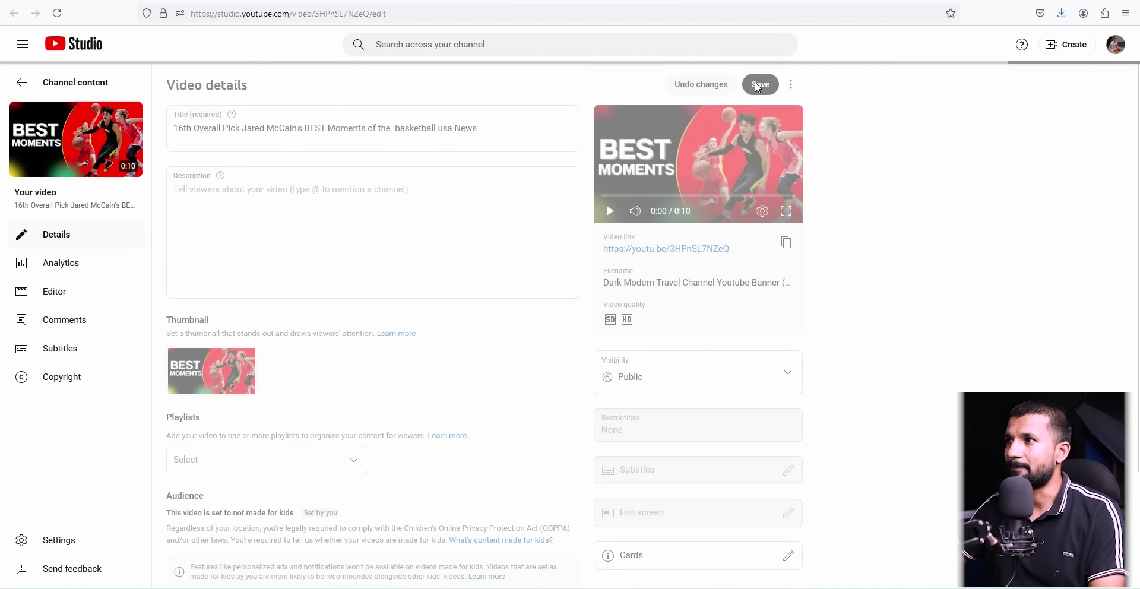
Step: Open the Basketball News channel page on YouTube and view its list of videos
click(1128, 49)
click(1027, 118)
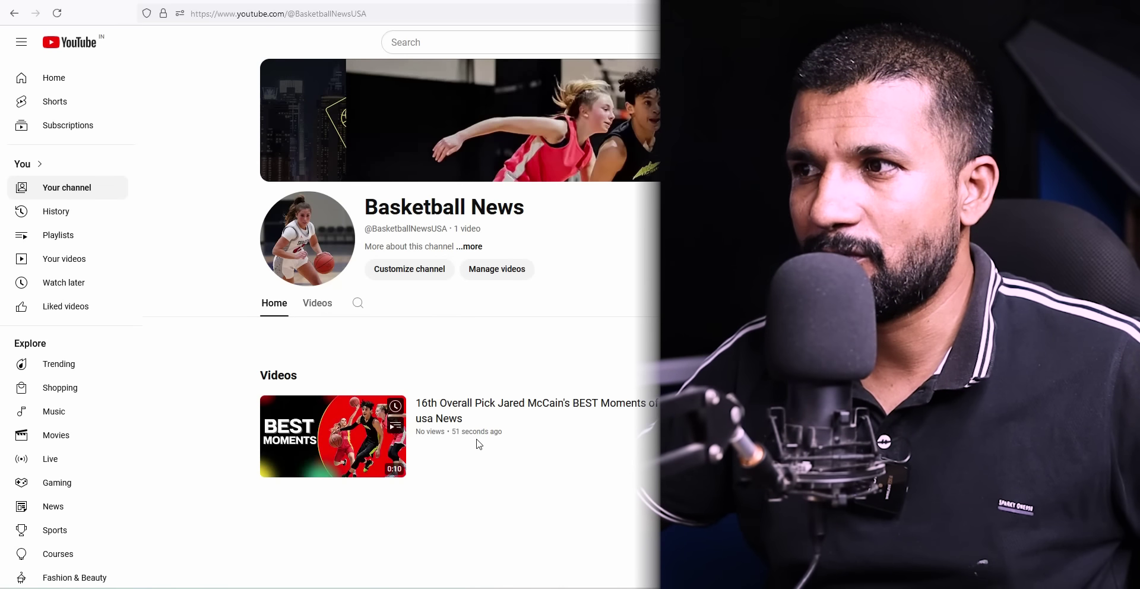
click(313, 306)
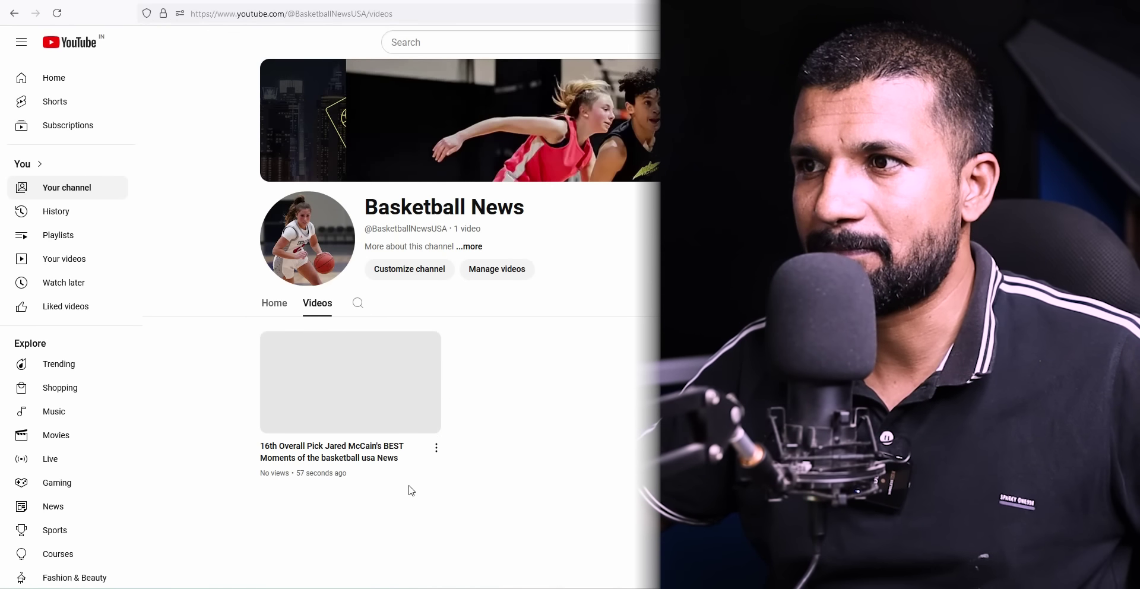